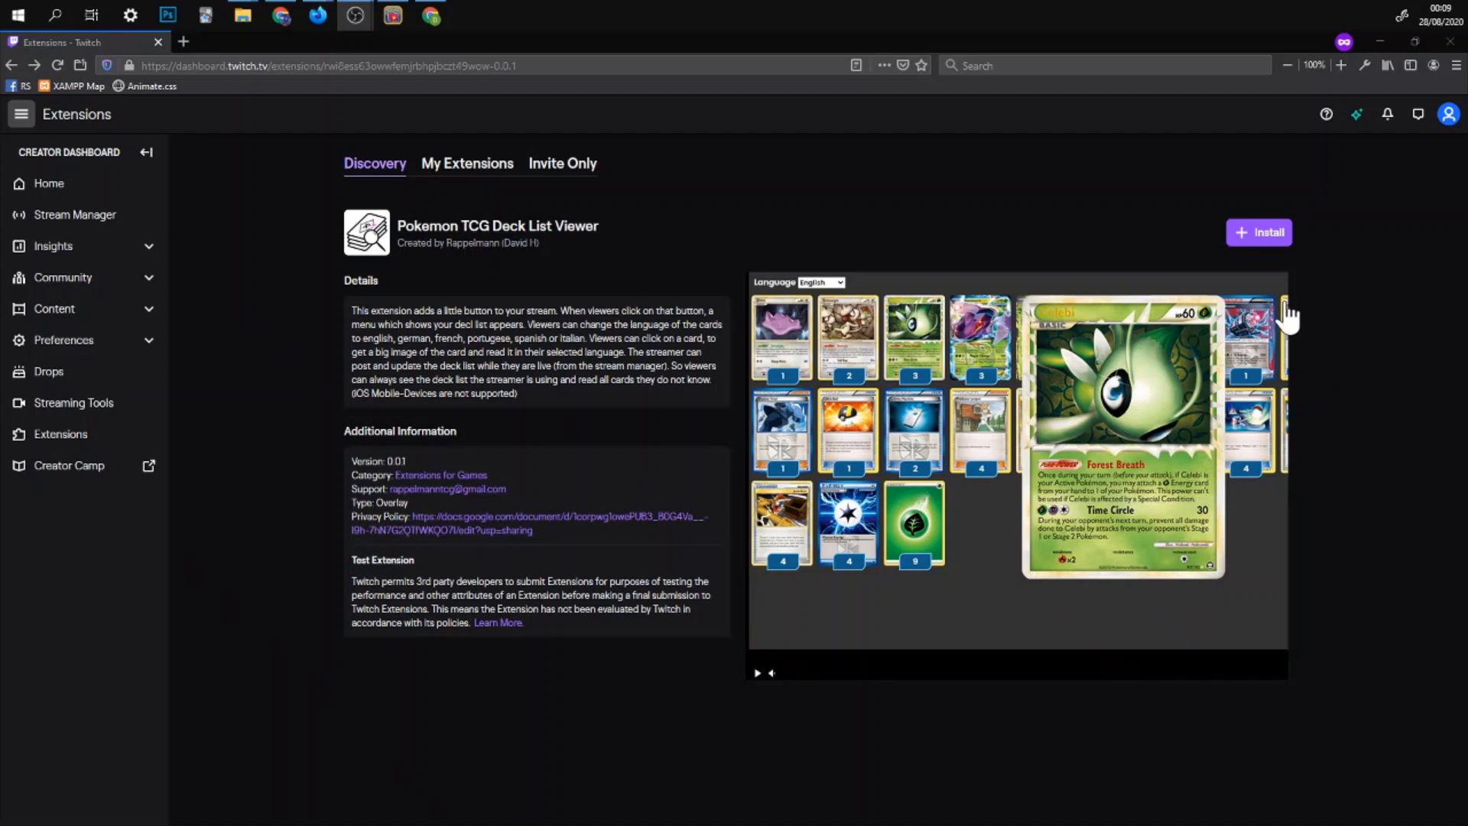
Install the Pokemon TCG Deck List Viewer extension from its Discovery page.
{"action": "left_click", "coordinate": [1264, 250]}
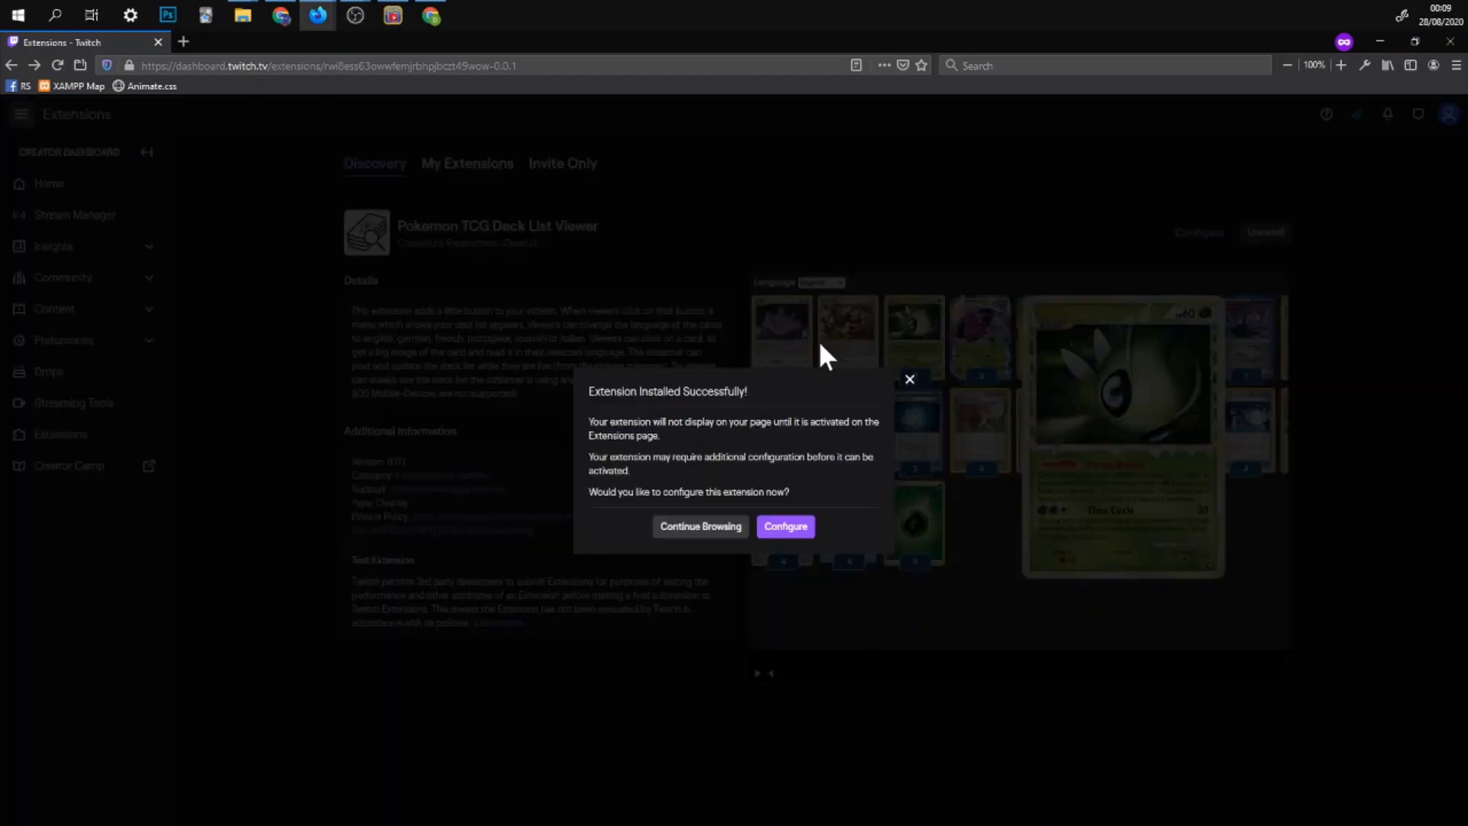
Open the new extension's configuration and expand the Background Colour and Menu Button Design sections.
{"action": "left_click", "coordinate": [795, 530]}
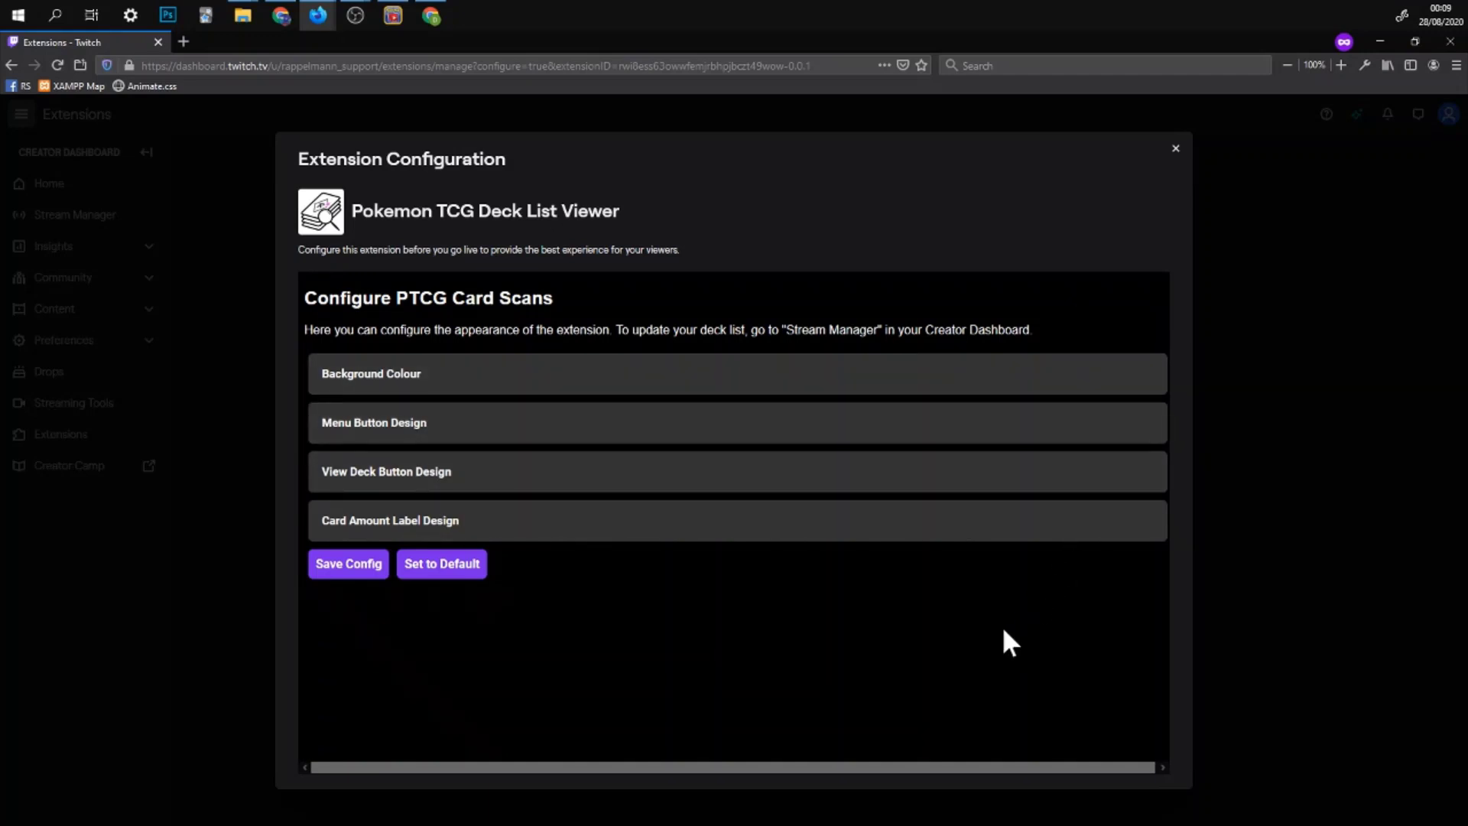
{"action": "left_click", "coordinate": [1014, 396]}
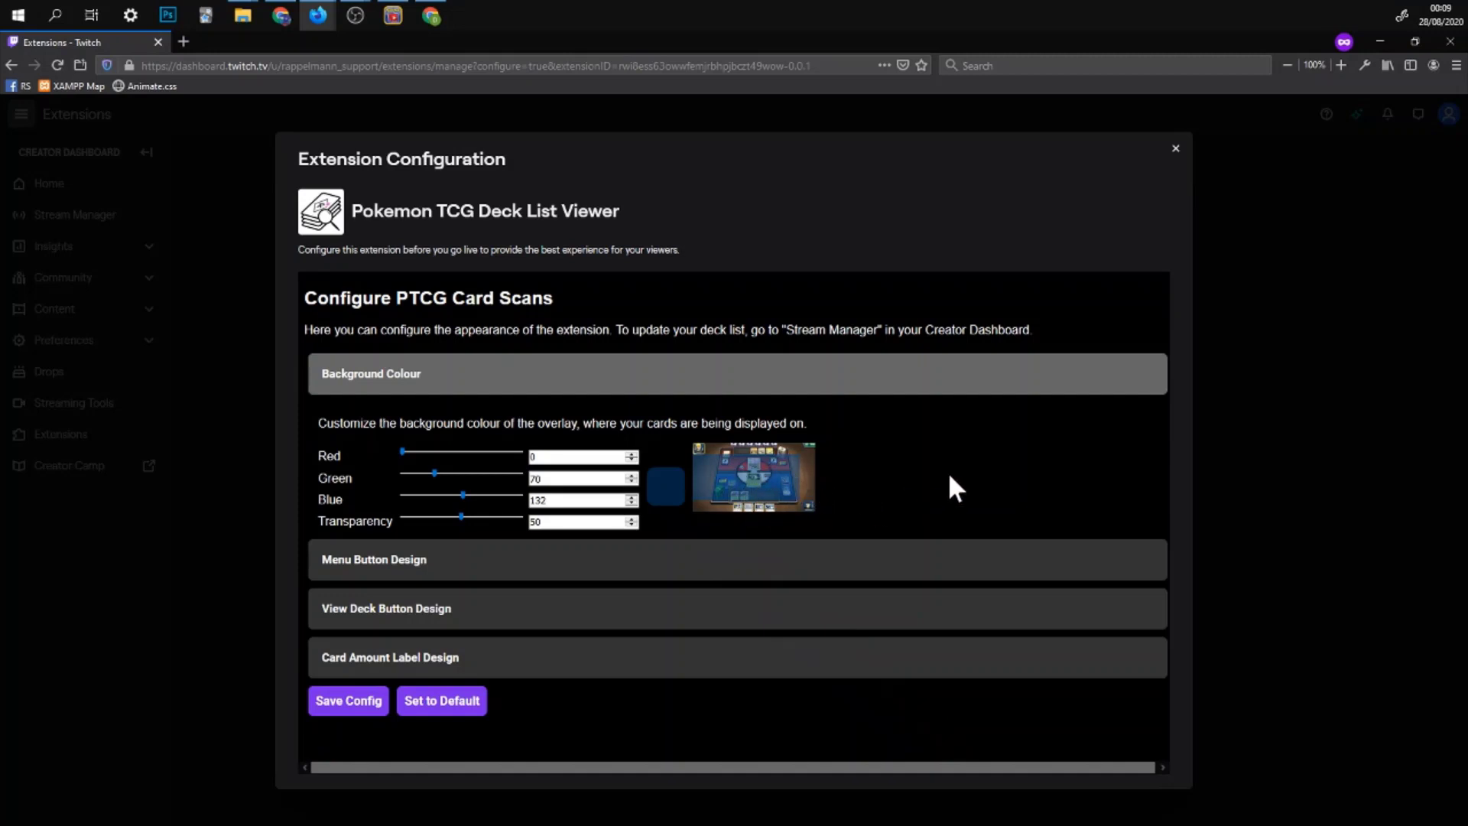
{"action": "left_click", "coordinate": [1068, 552]}
{"action": "scroll", "coordinate": [1076, 511], "scroll_direction": "down", "scroll_amount": 1}
{"action": "scroll", "coordinate": [1075, 498], "scroll_direction": "down", "scroll_amount": 1}
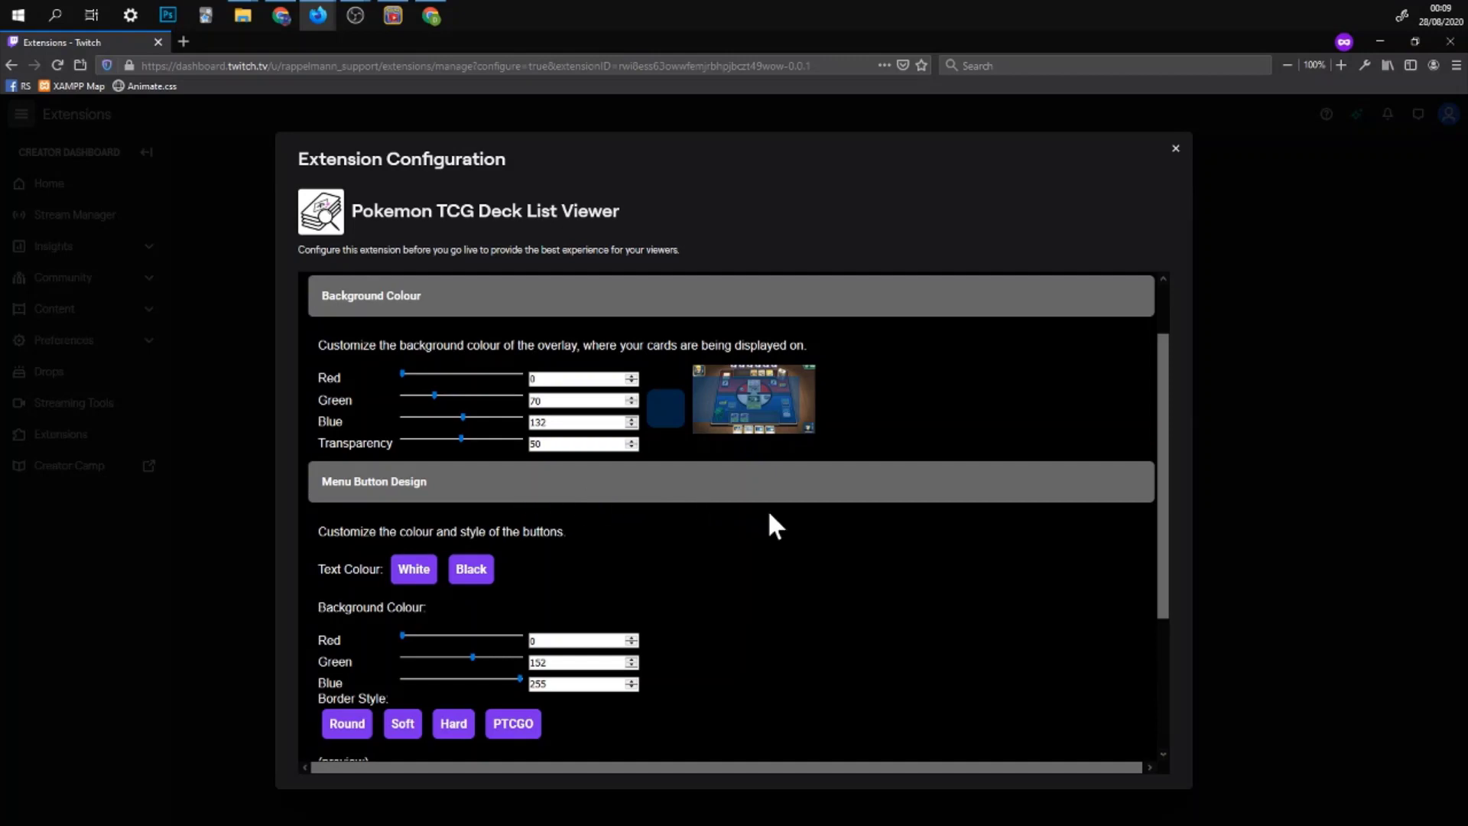
{"action": "scroll", "coordinate": [1021, 548], "scroll_direction": "down", "scroll_amount": 2}
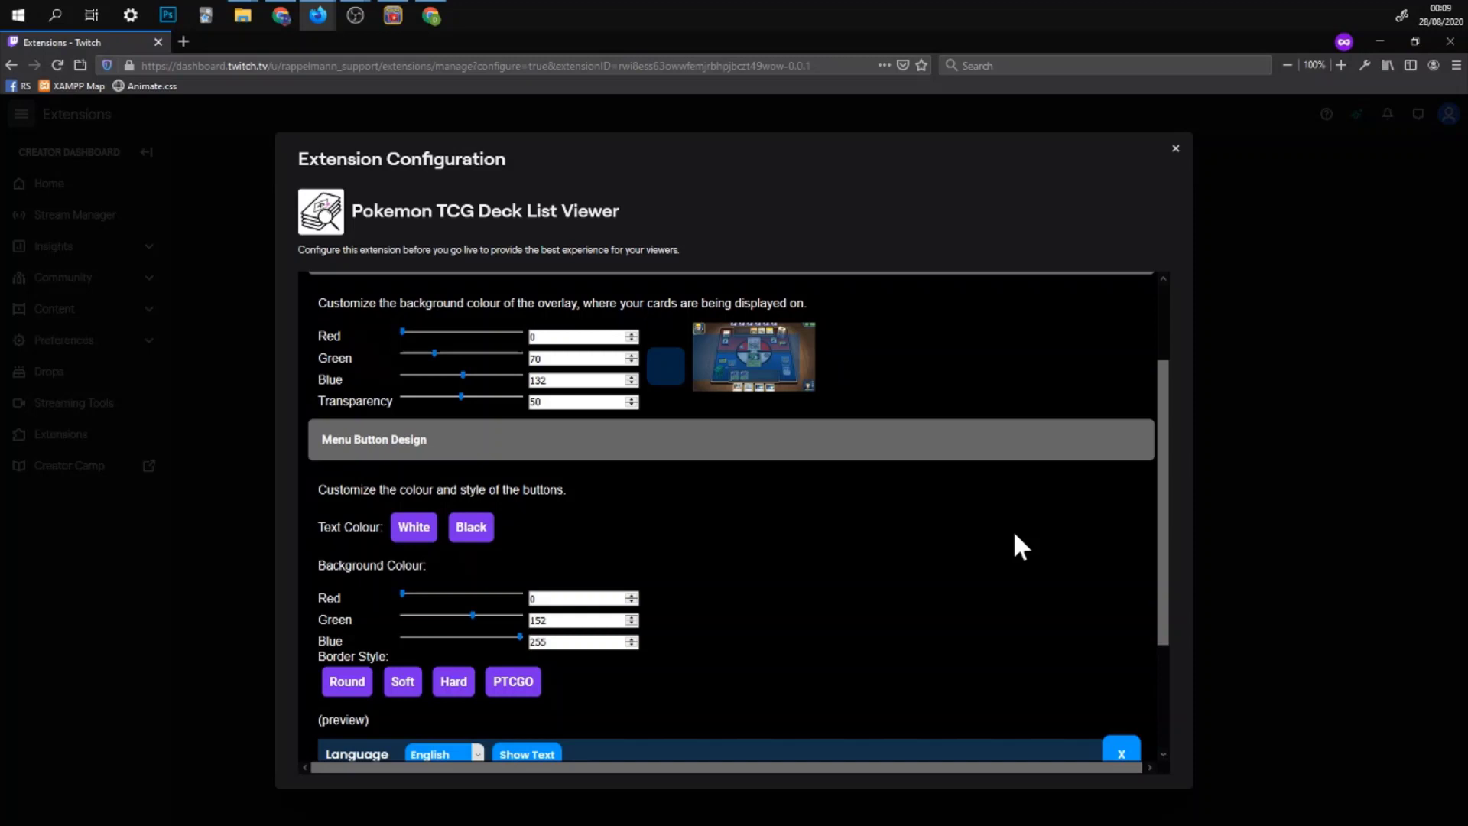
{"action": "scroll", "coordinate": [1016, 535], "scroll_direction": "down", "scroll_amount": 1}
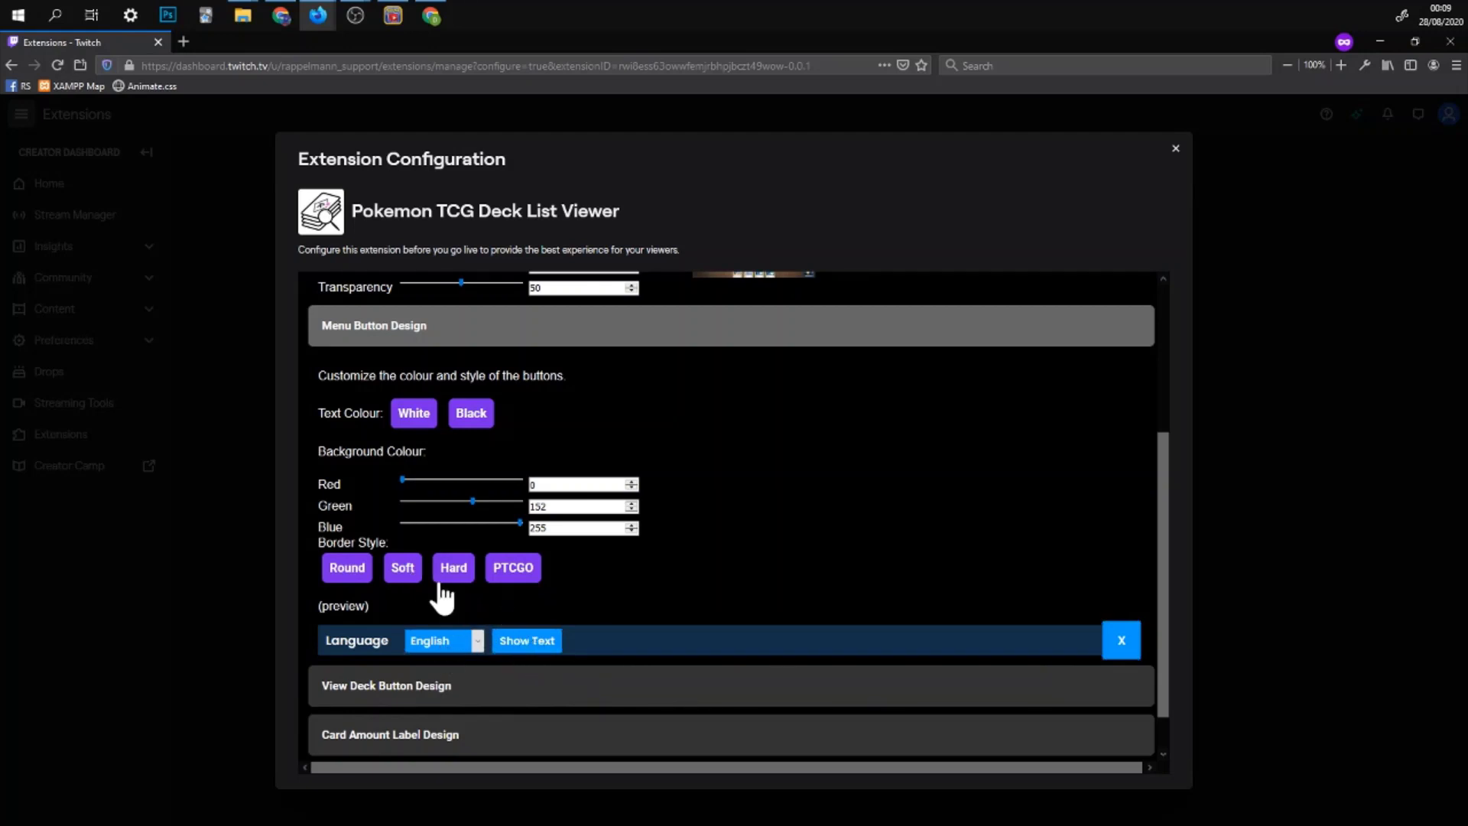
Set the Menu Button Design border style to Round.
{"action": "left_click", "coordinate": [512, 590]}
{"action": "scroll", "coordinate": [892, 576], "scroll_direction": "down", "scroll_amount": 1}
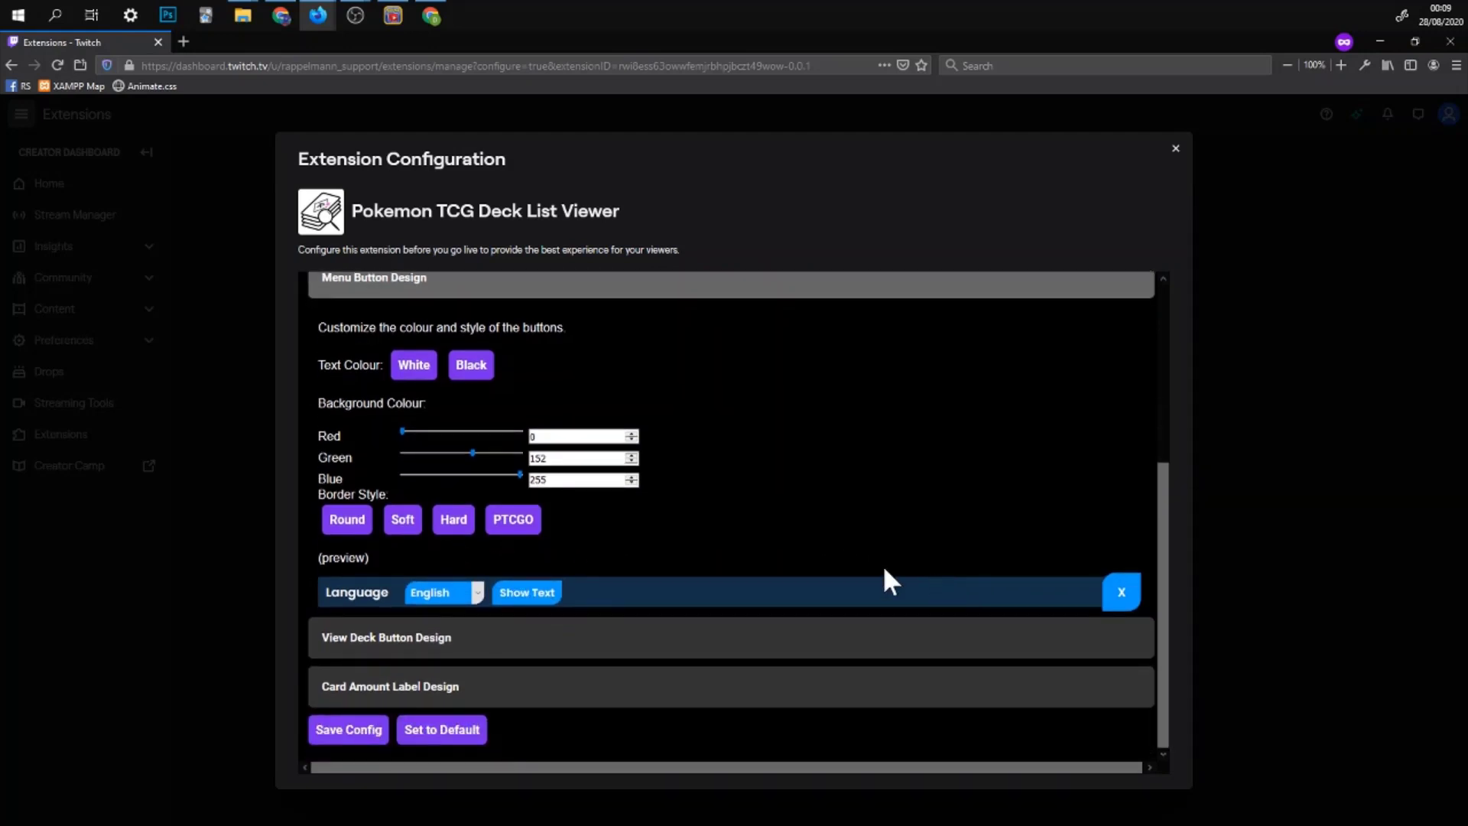
{"action": "left_click", "coordinate": [341, 523]}
Try the View Deck button's border styles, keep it circular, then expand Card Amount Label Design.
{"action": "left_click", "coordinate": [1139, 622]}
{"action": "scroll", "coordinate": [1075, 616], "scroll_direction": "down", "scroll_amount": 4}
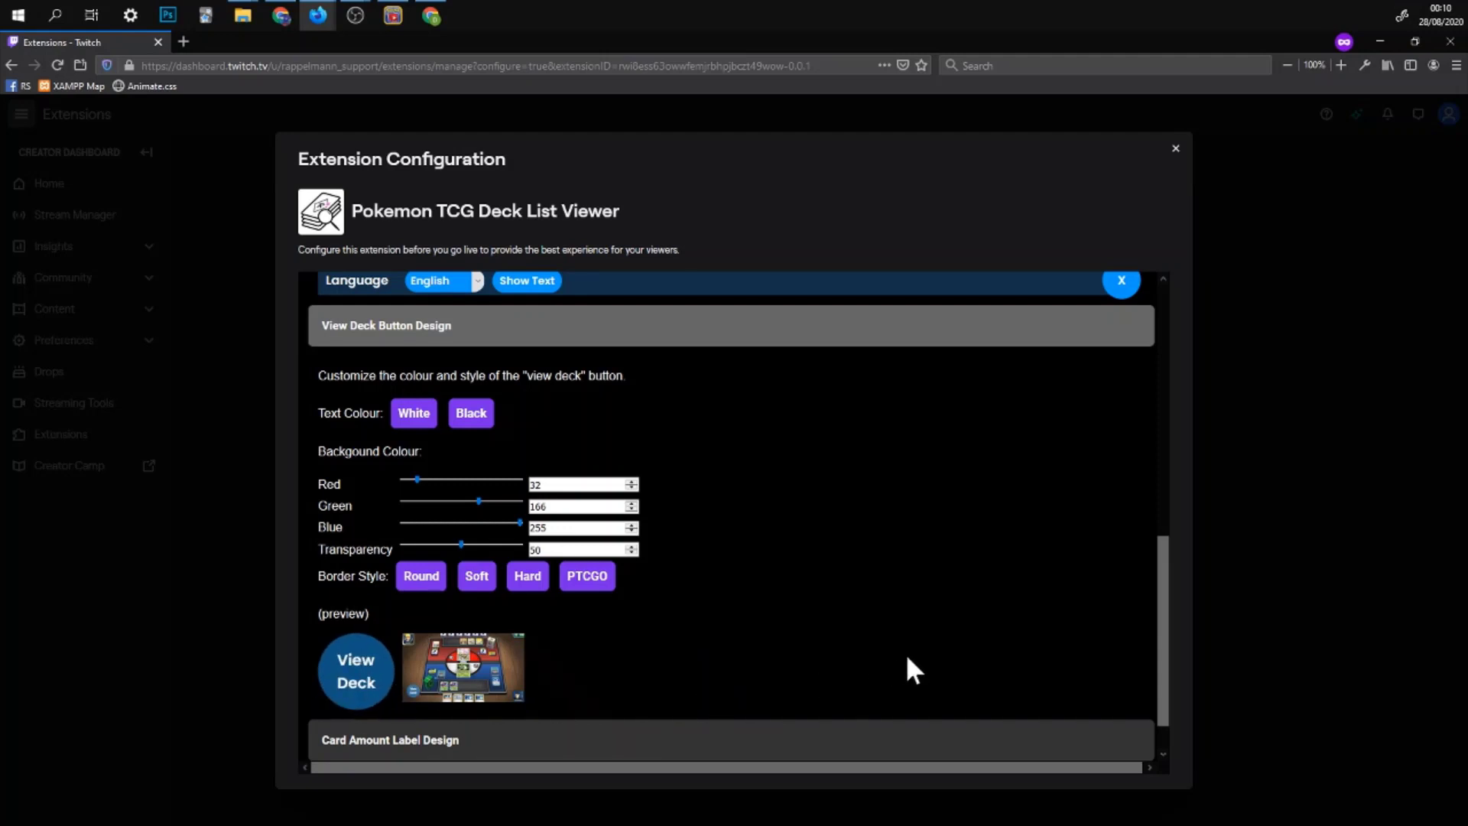
{"action": "left_click", "coordinate": [530, 595]}
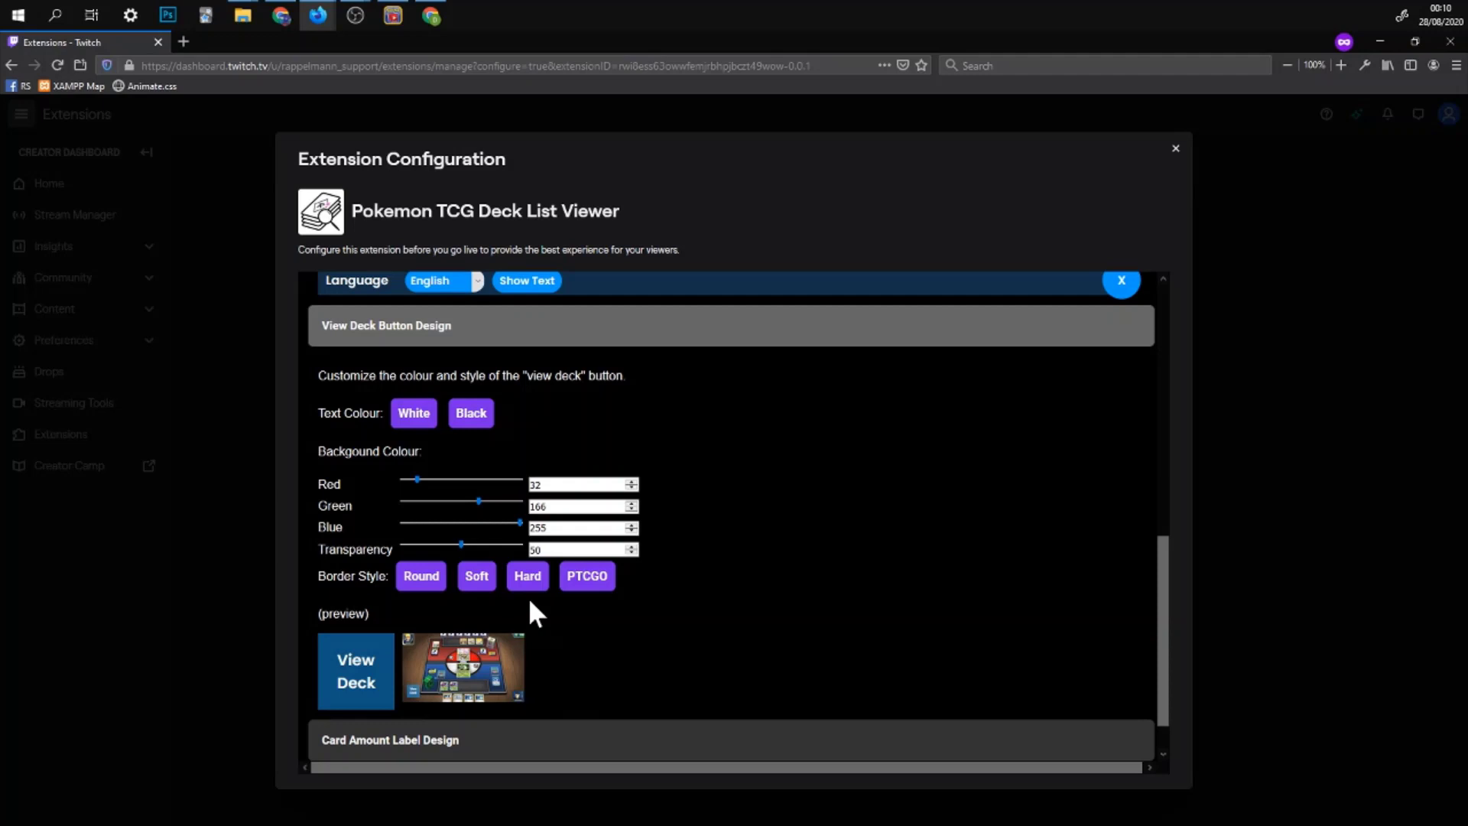
{"action": "left_click", "coordinate": [433, 586]}
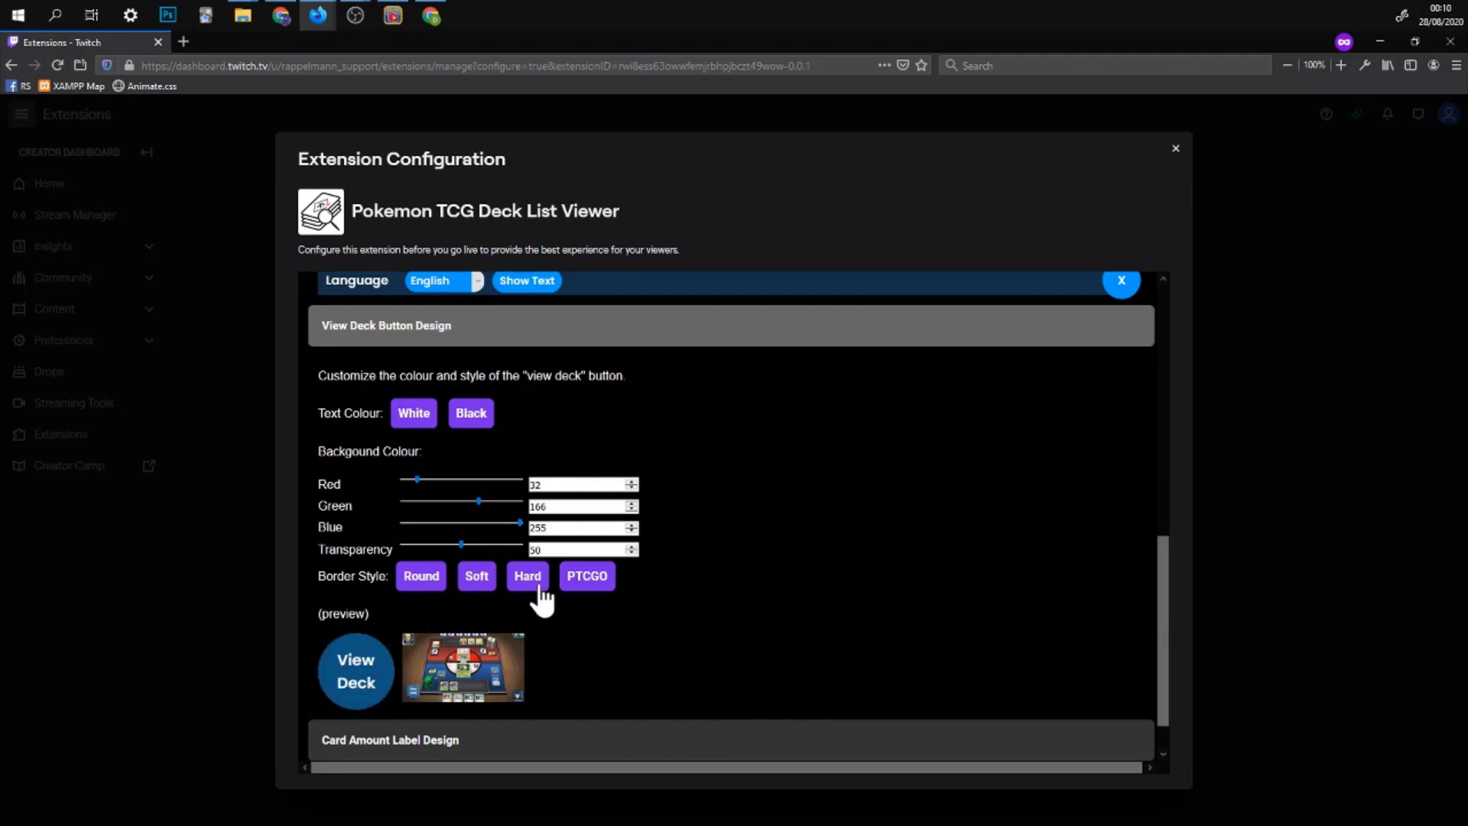
{"action": "left_click", "coordinate": [480, 587]}
{"action": "left_click", "coordinate": [584, 588]}
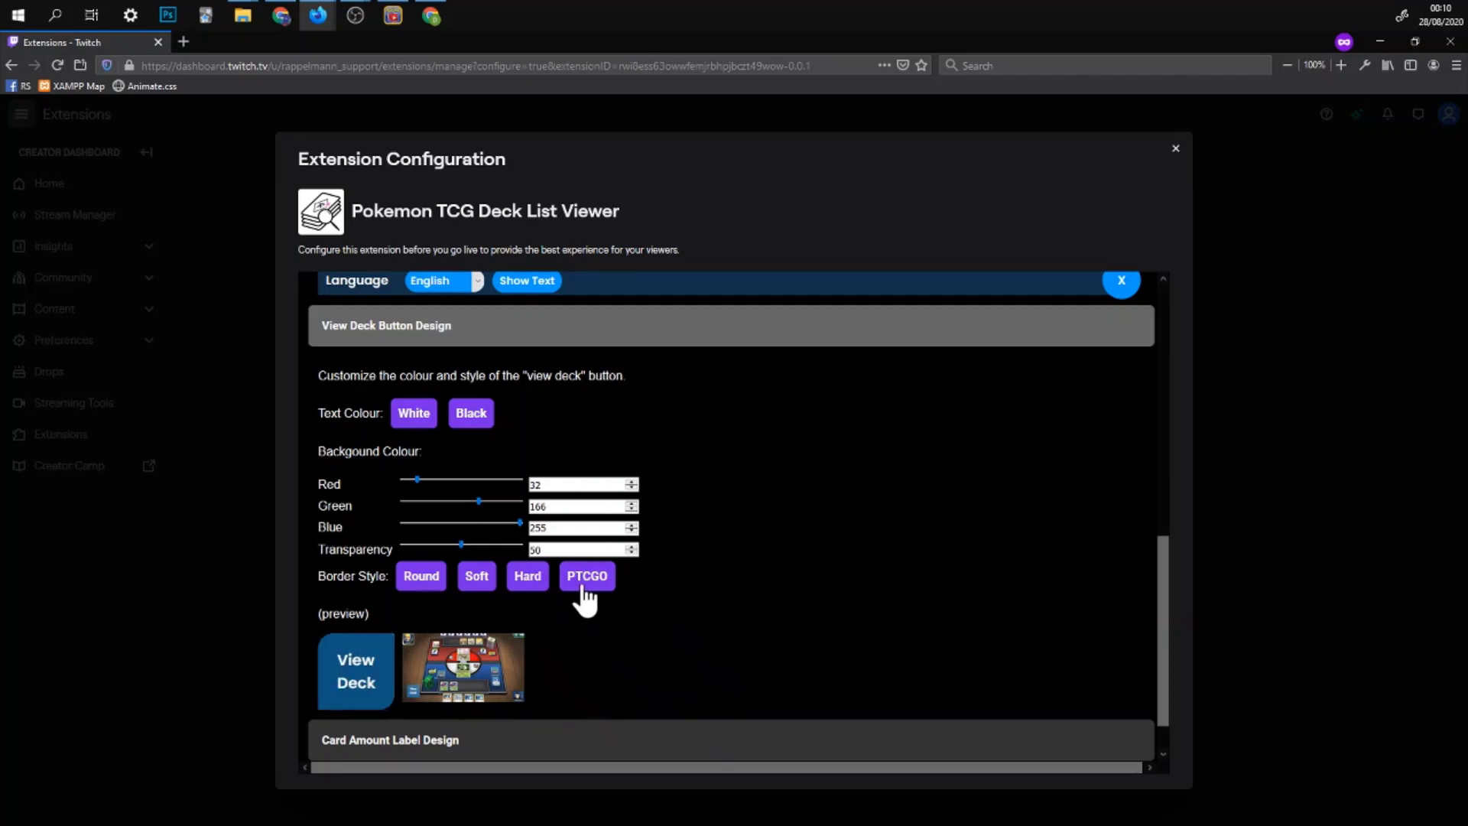
{"action": "left_click", "coordinate": [420, 589]}
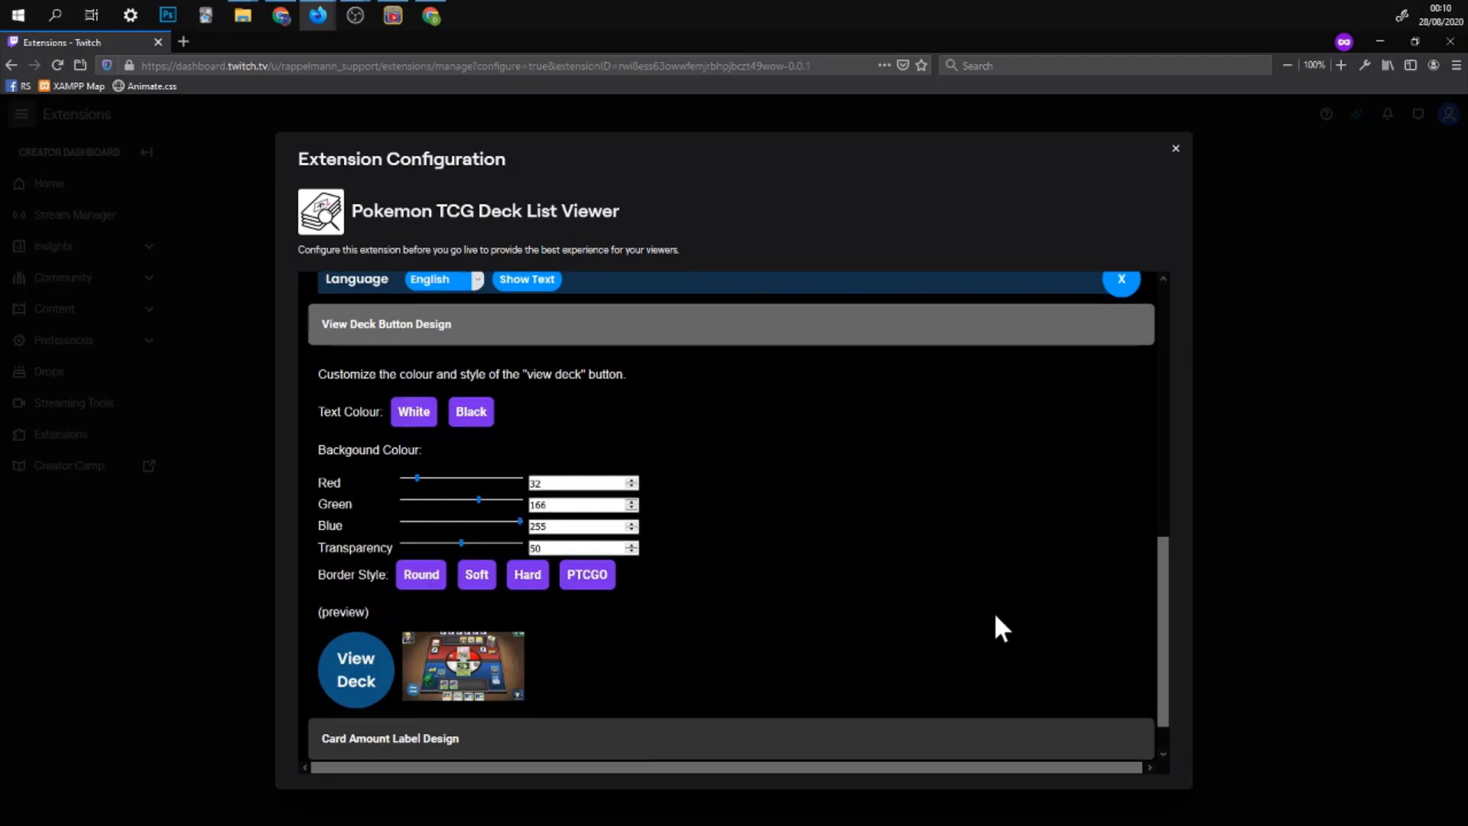
{"action": "scroll", "coordinate": [997, 616], "scroll_direction": "down", "scroll_amount": 1}
{"action": "left_click", "coordinate": [1036, 690]}
Set the Card Amount Label border style to Hard and save the configuration.
{"action": "scroll", "coordinate": [1086, 604], "scroll_direction": "down", "scroll_amount": 2}
{"action": "scroll", "coordinate": [1086, 581], "scroll_direction": "down", "scroll_amount": 2}
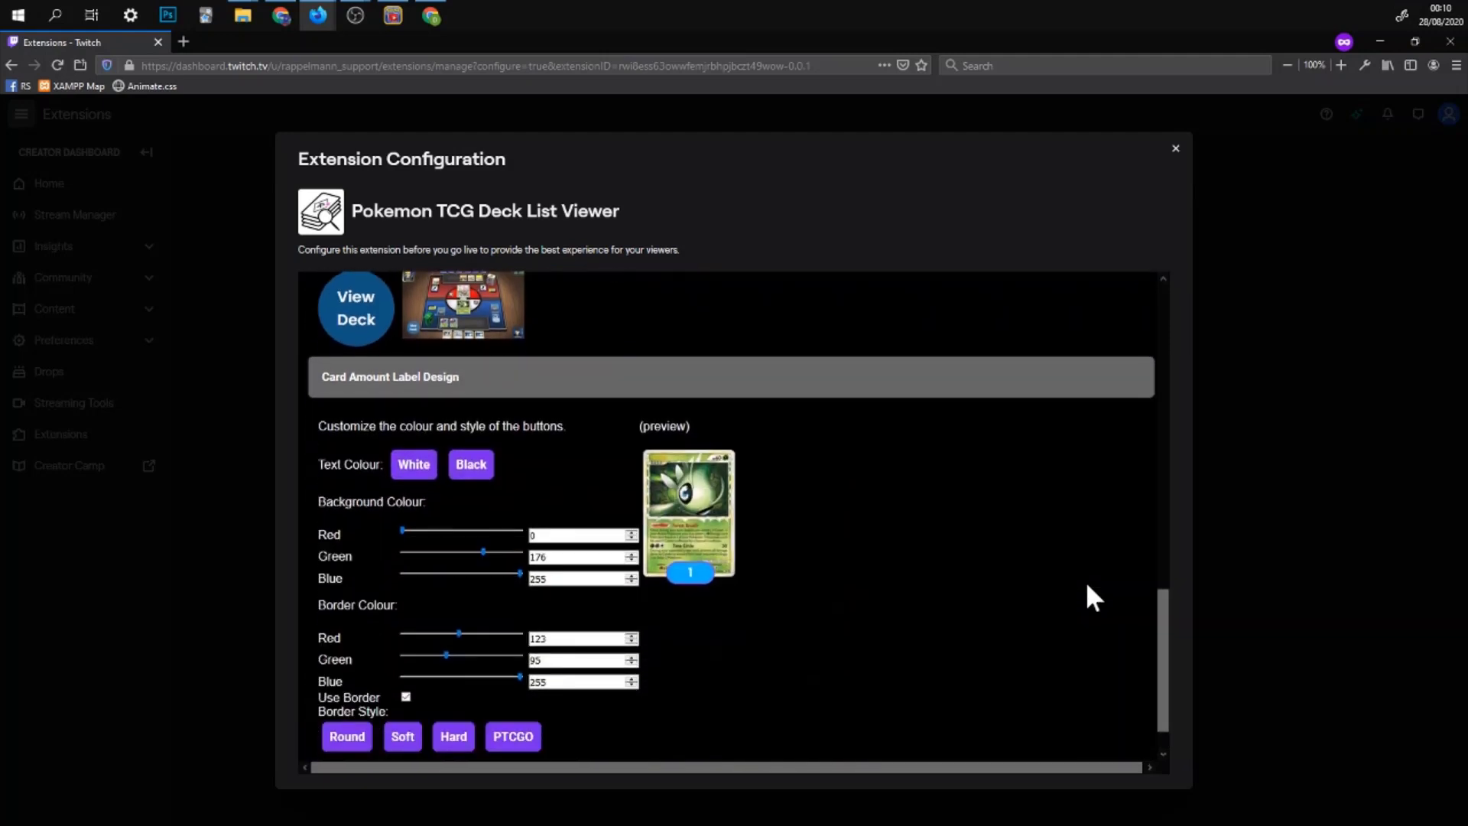
{"action": "scroll", "coordinate": [855, 635], "scroll_direction": "down", "scroll_amount": 1}
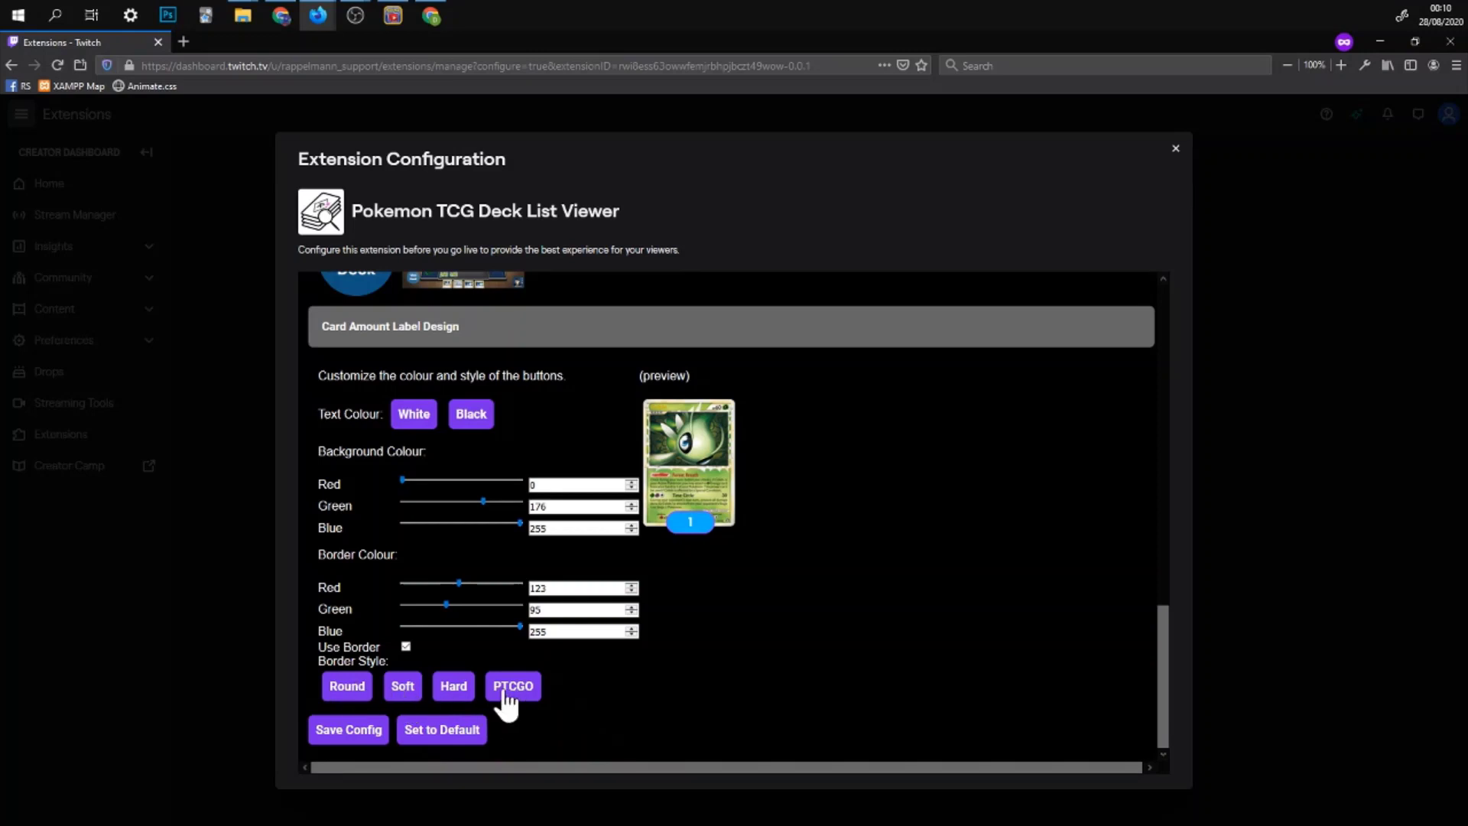
{"action": "left_click", "coordinate": [450, 692]}
{"action": "left_click", "coordinate": [348, 736]}
{"action": "scroll", "coordinate": [1131, 457], "scroll_direction": "up", "scroll_amount": 8}
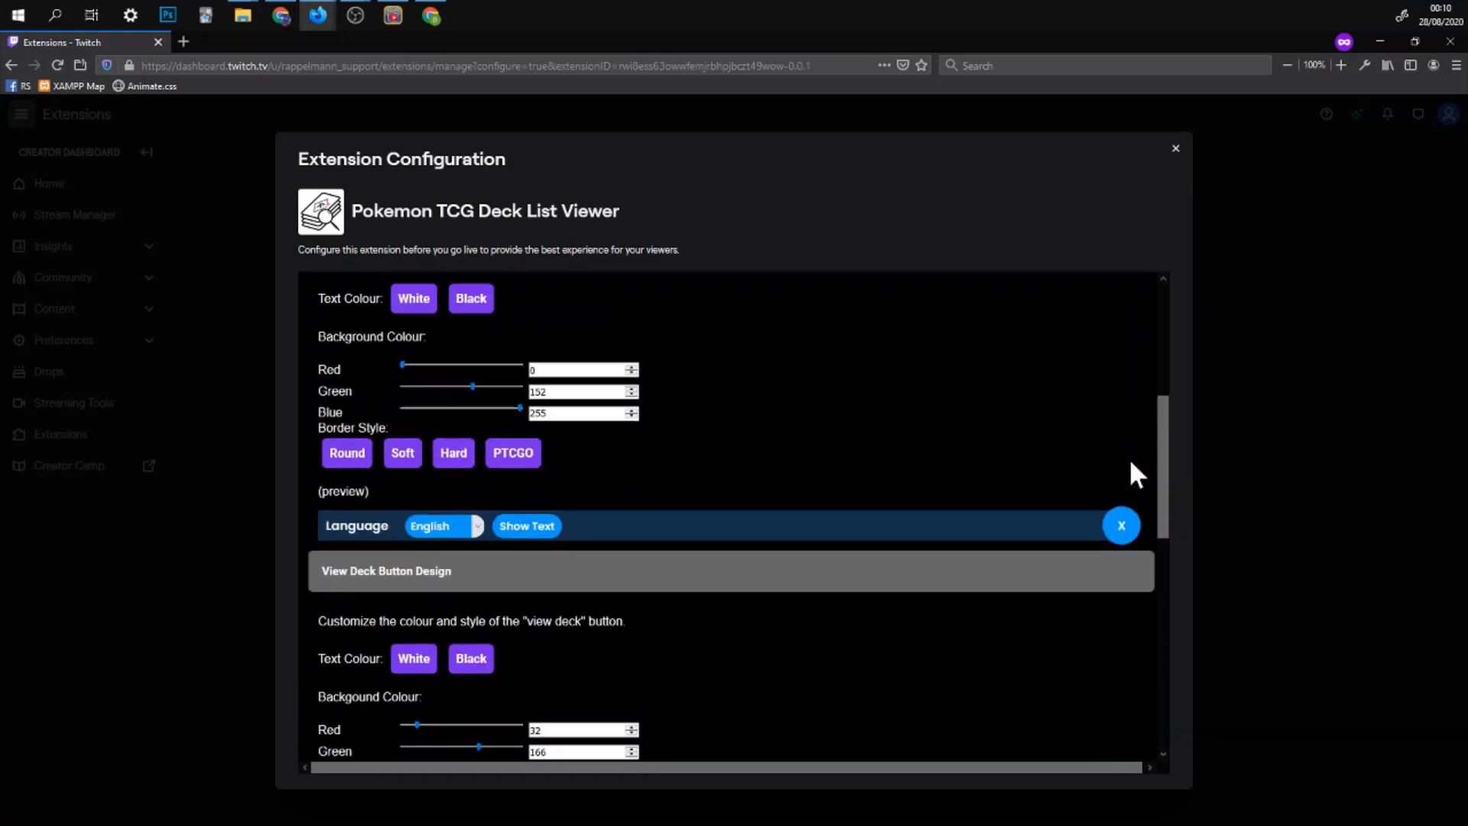
Activate the deck viewer extension as Overlay 1, then go to the Stream Manager.
{"action": "left_click", "coordinate": [1177, 150]}
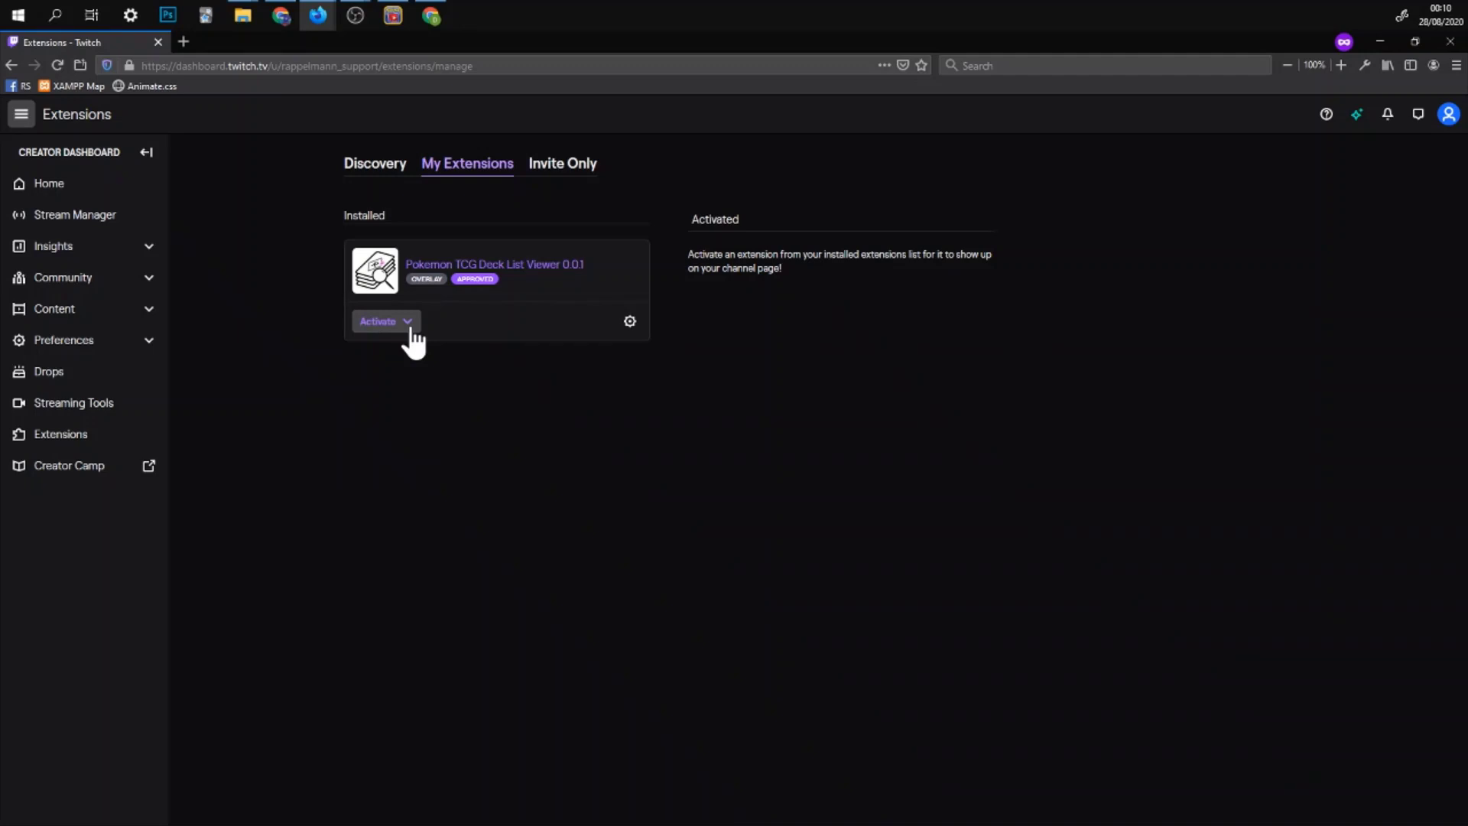
{"action": "left_click", "coordinate": [408, 322]}
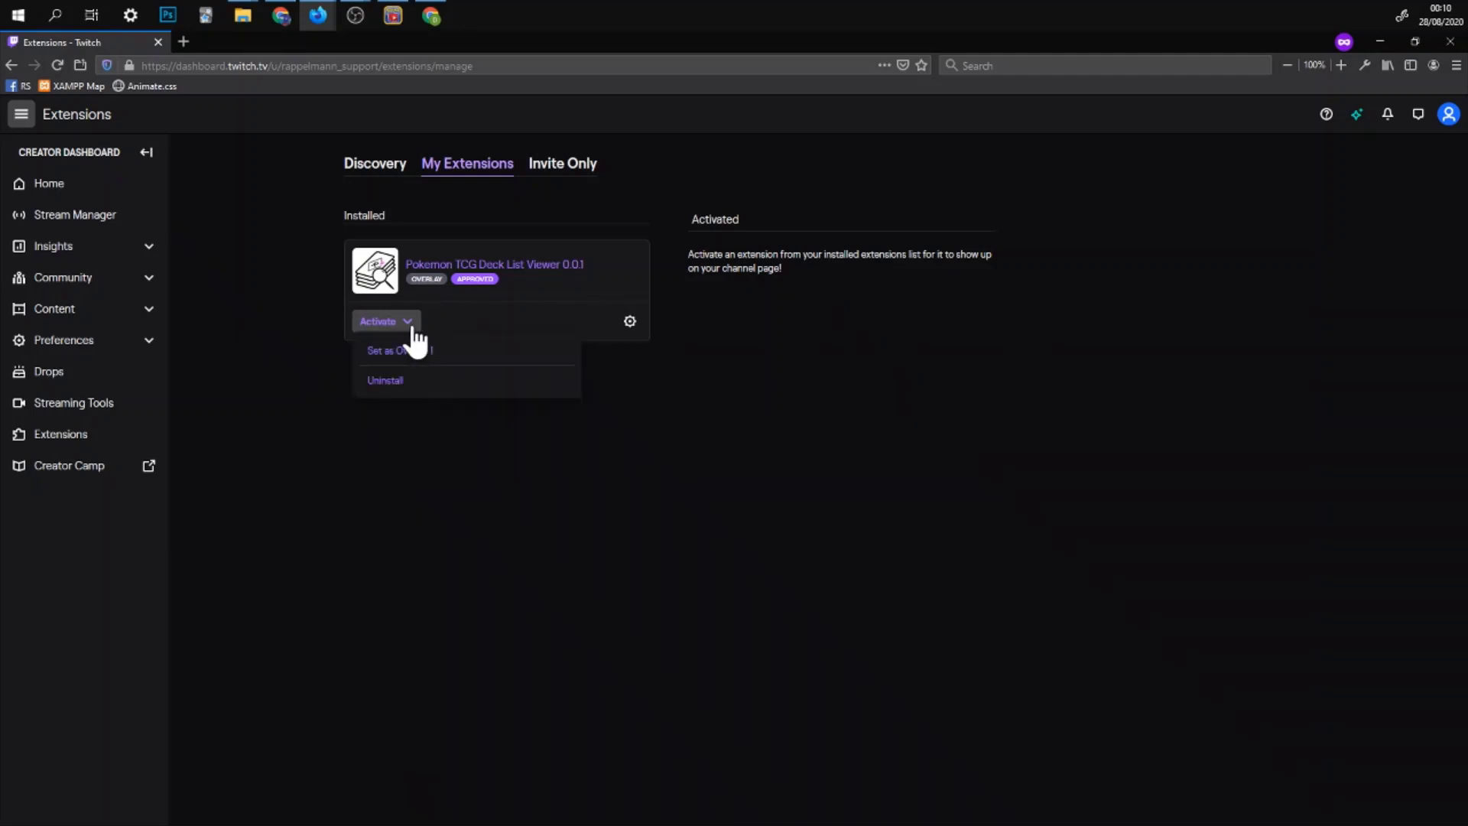
{"action": "left_click", "coordinate": [443, 364]}
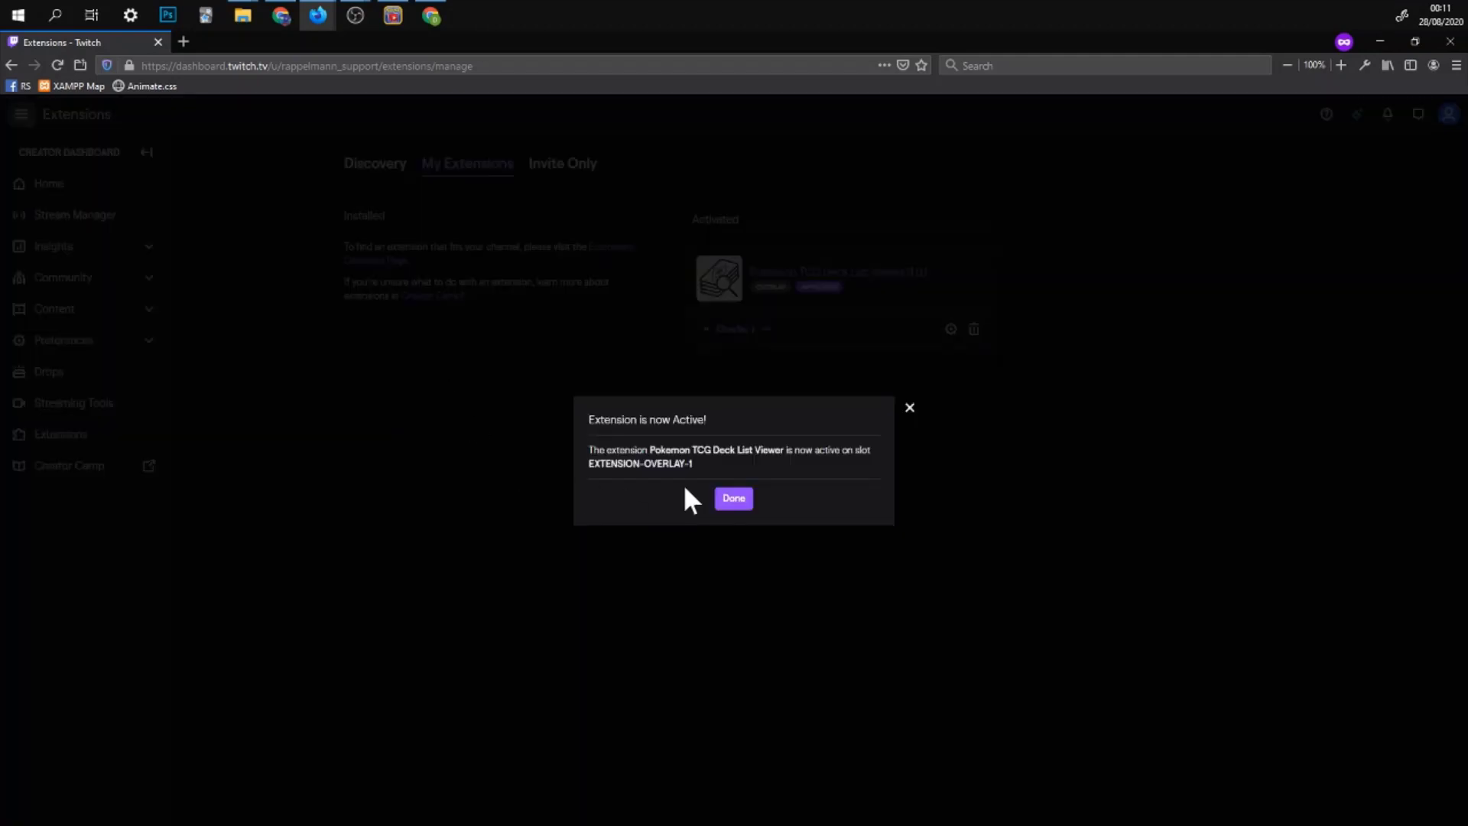
{"action": "left_click", "coordinate": [733, 501]}
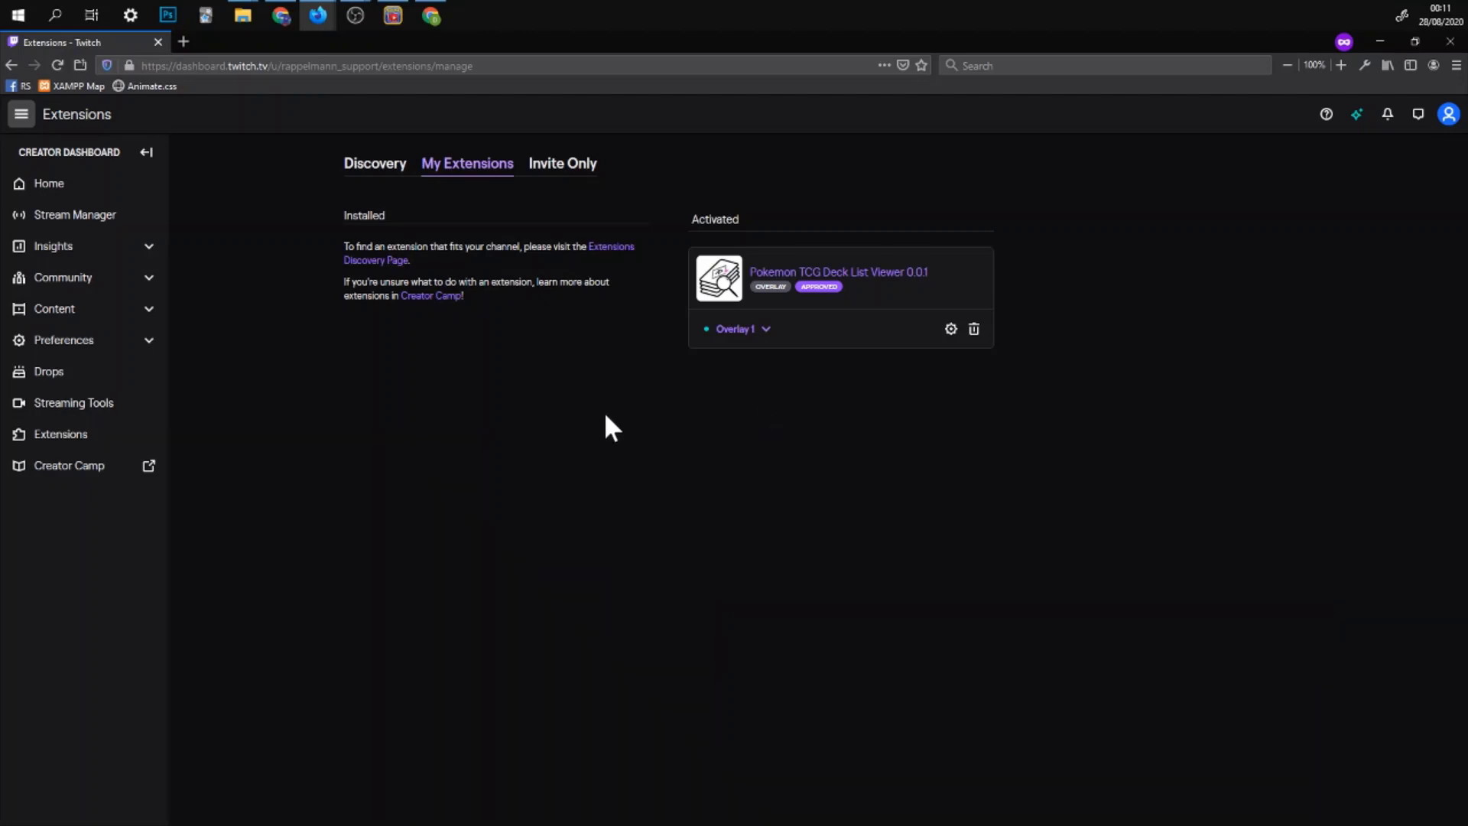
{"action": "left_click", "coordinate": [79, 220]}
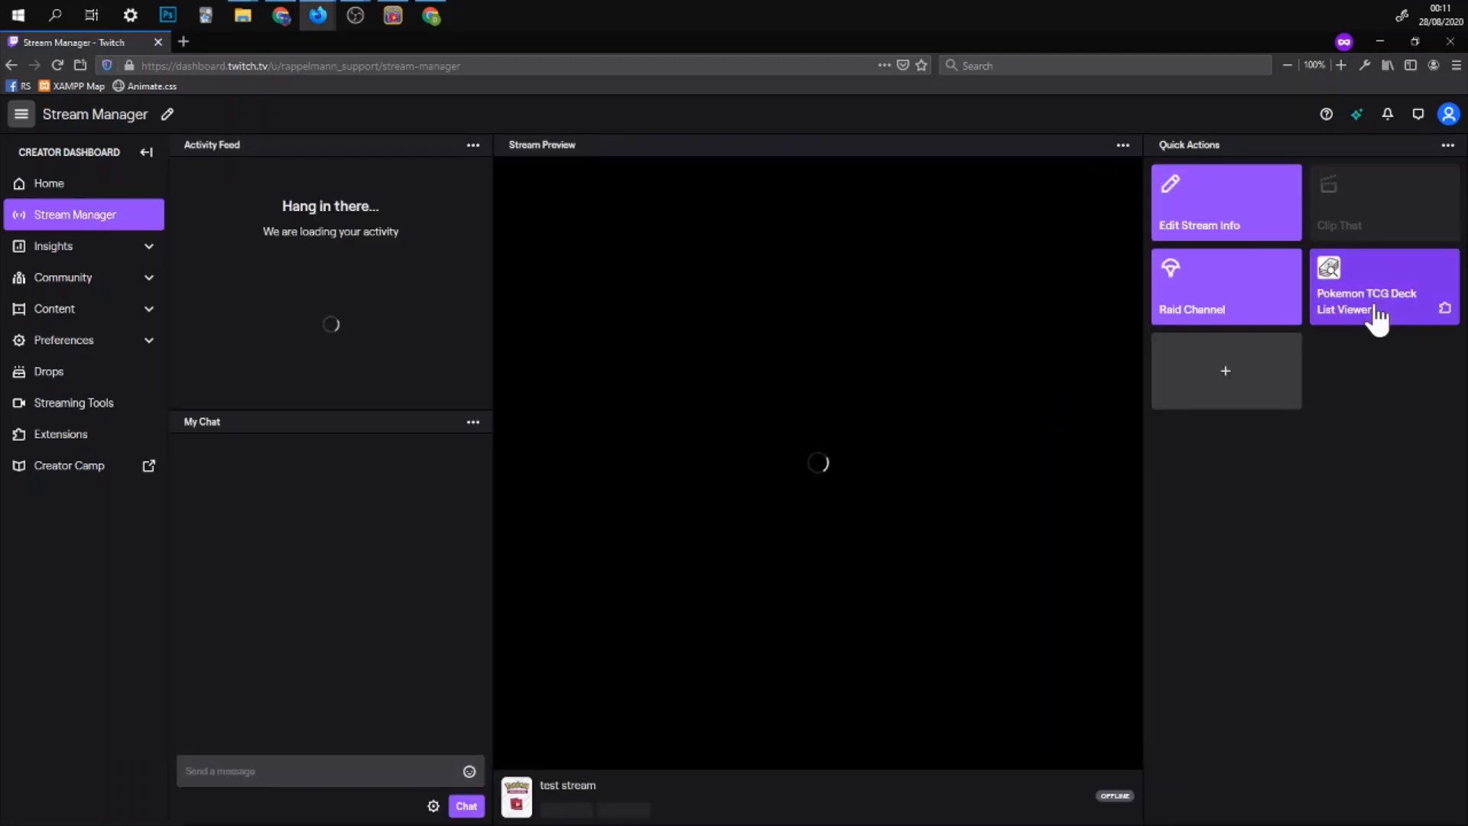
Open the deck viewer's live deck list pop-out and select its address for copying.
{"action": "left_click", "coordinate": [1377, 317]}
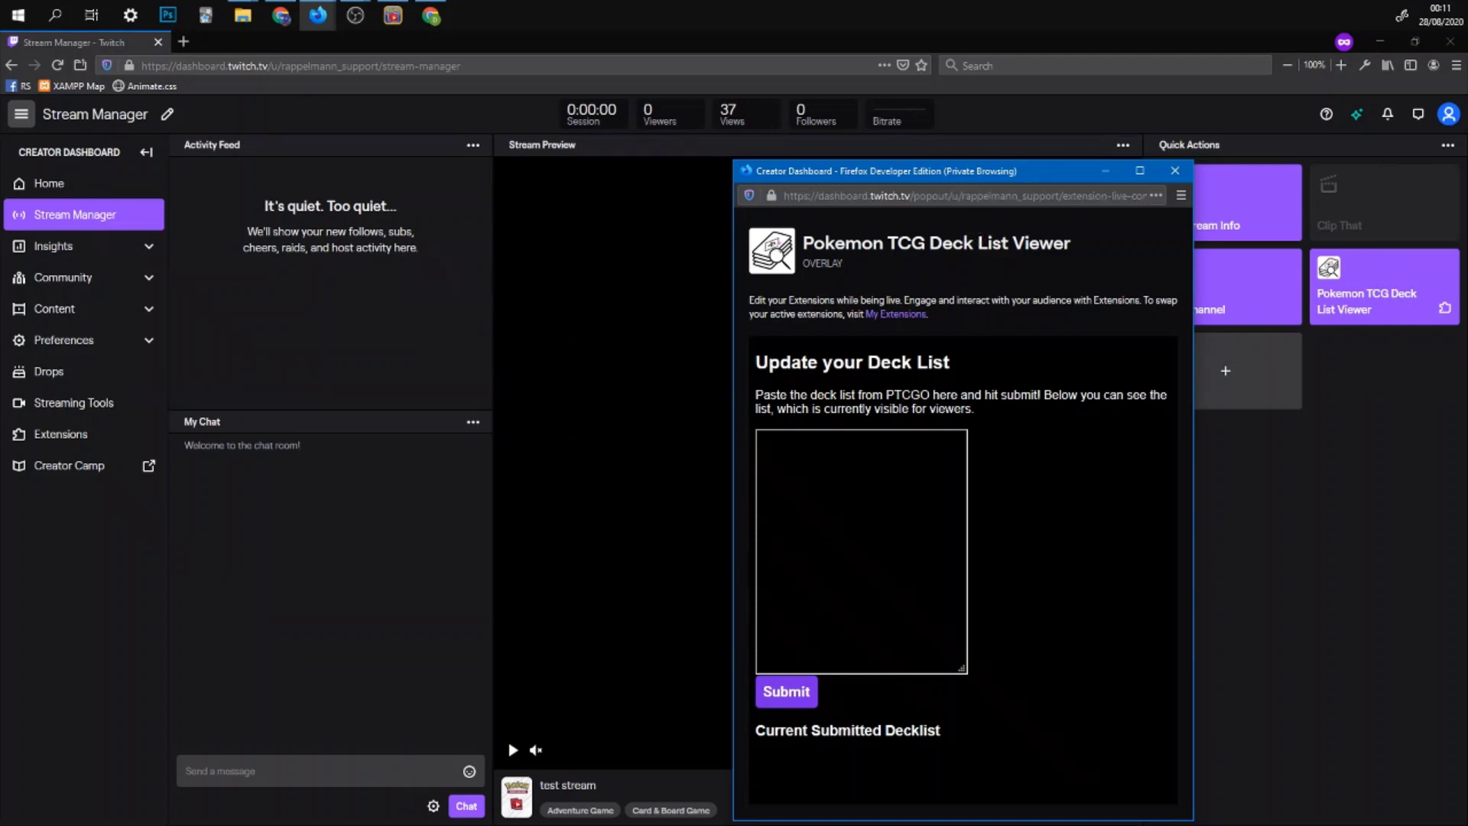
{"action": "key", "text": "ctrl+l"}
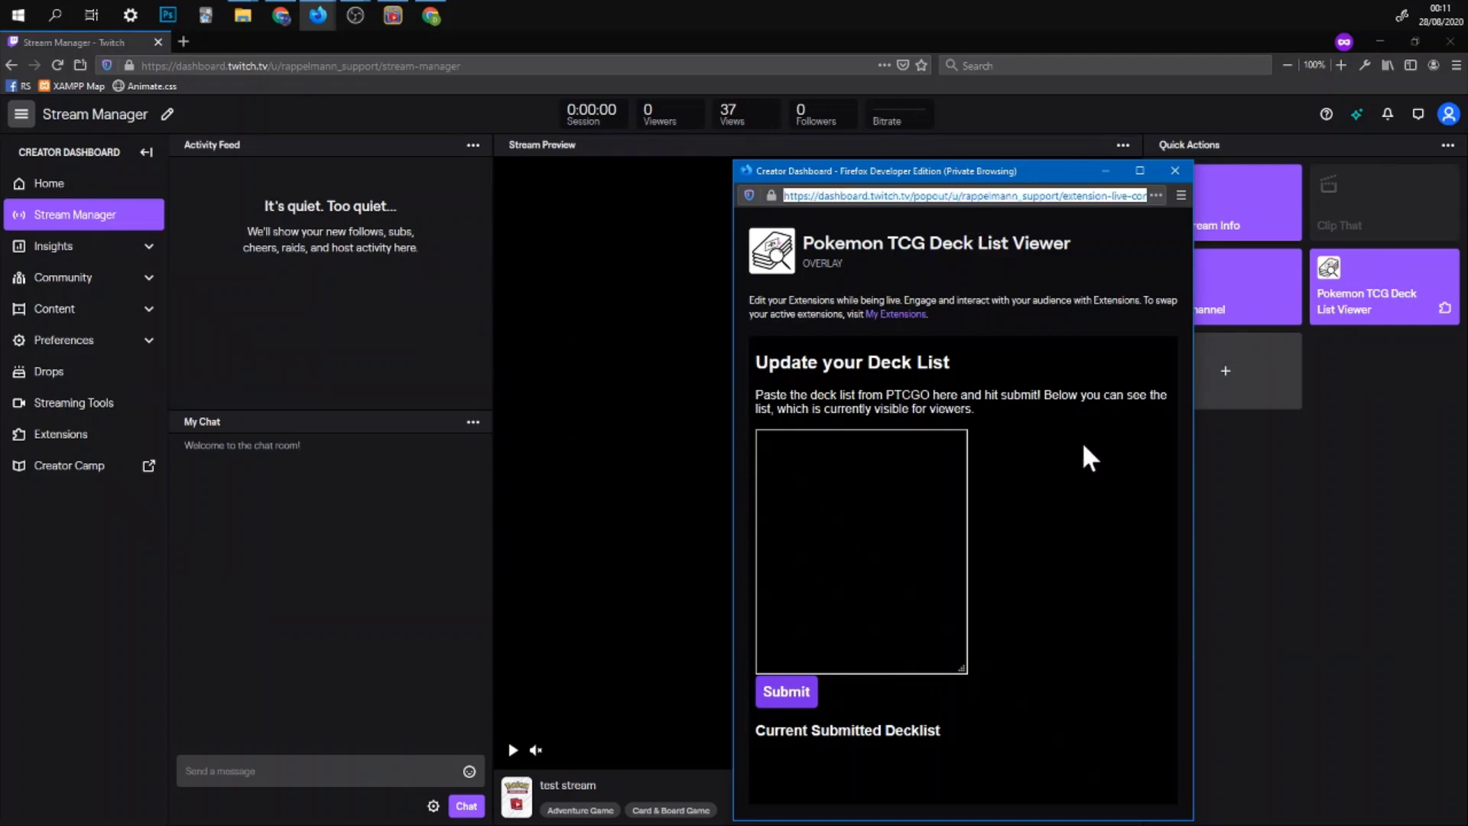
In OBS Custom Browser Docks, set the Deck List Input dock's URL to the pop-out address and apply.
{"action": "mouse_move", "coordinate": [347, 9]}
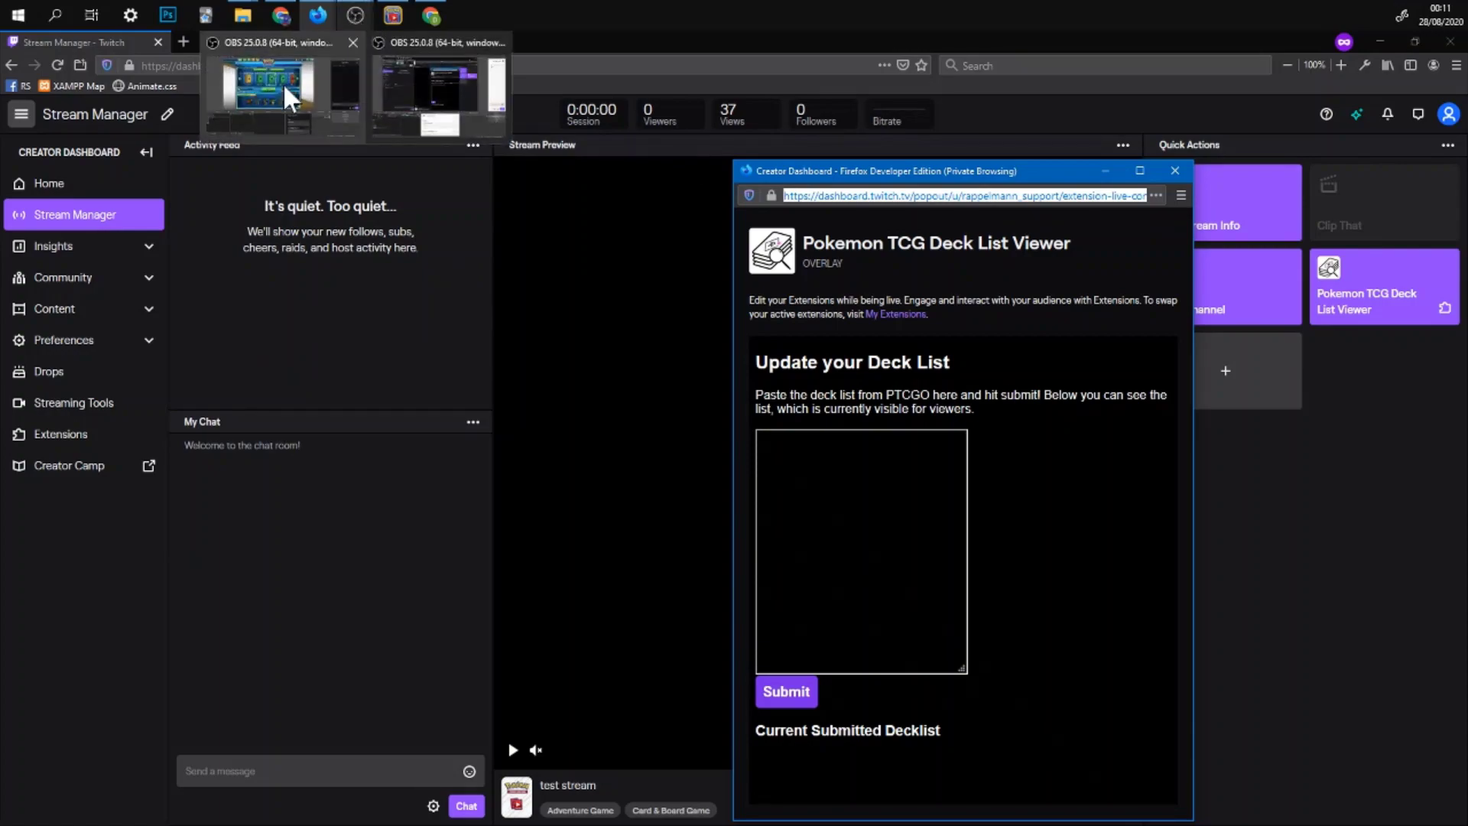
{"action": "left_click", "coordinate": [281, 86]}
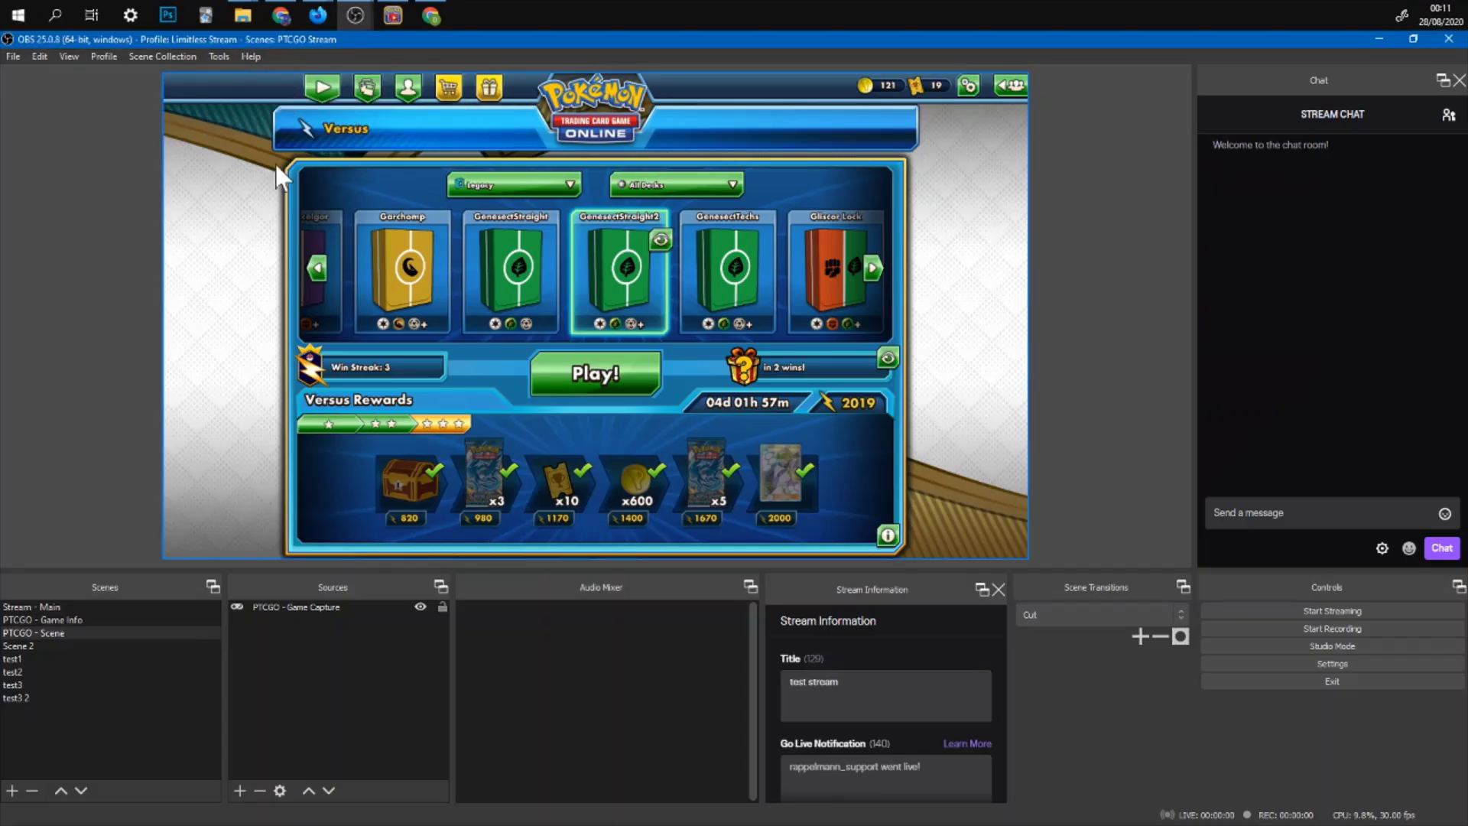
{"action": "left_click", "coordinate": [66, 56]}
{"action": "mouse_move", "coordinate": [150, 122]}
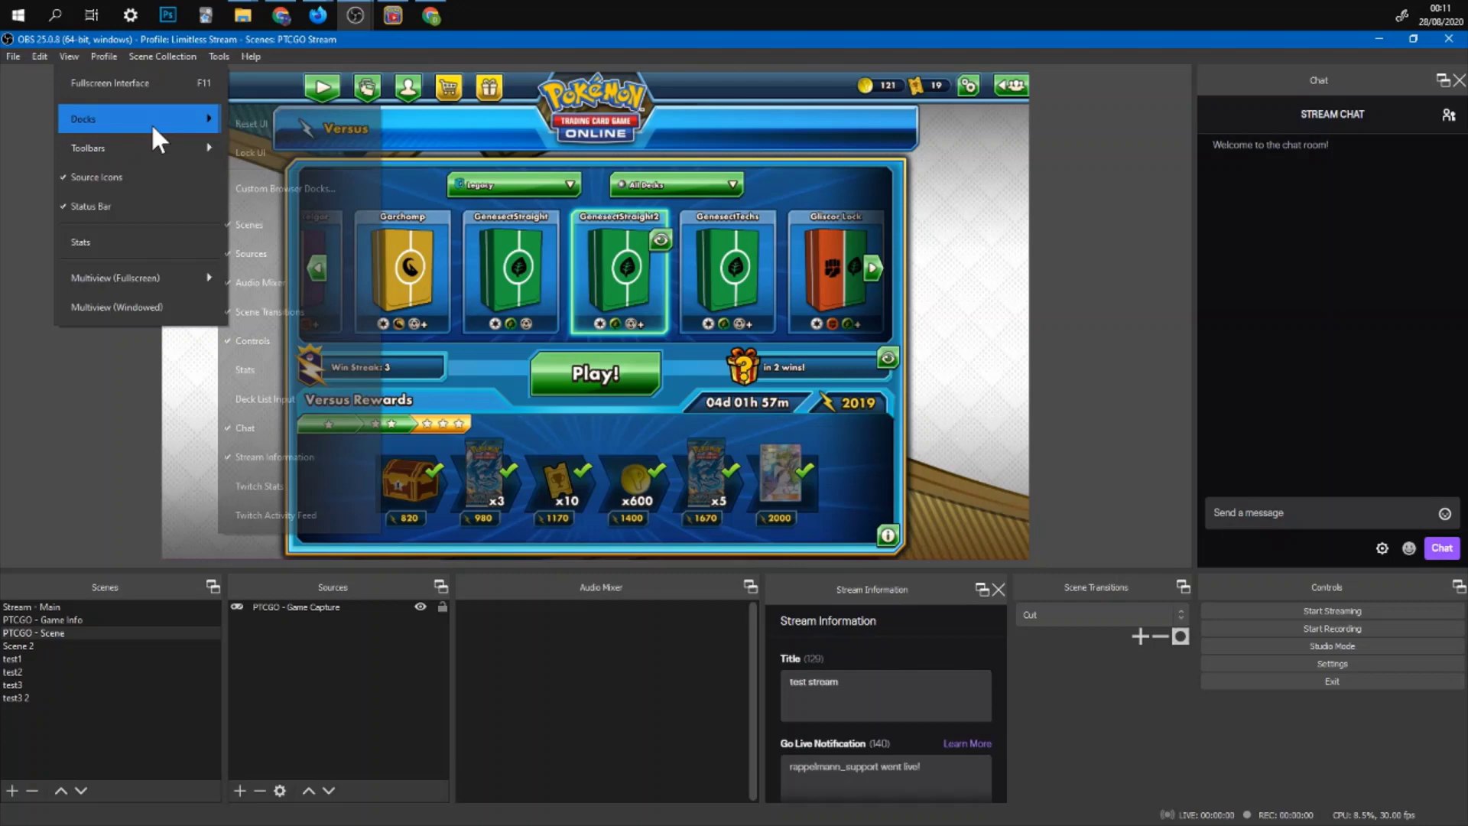
{"action": "left_click", "coordinate": [321, 189]}
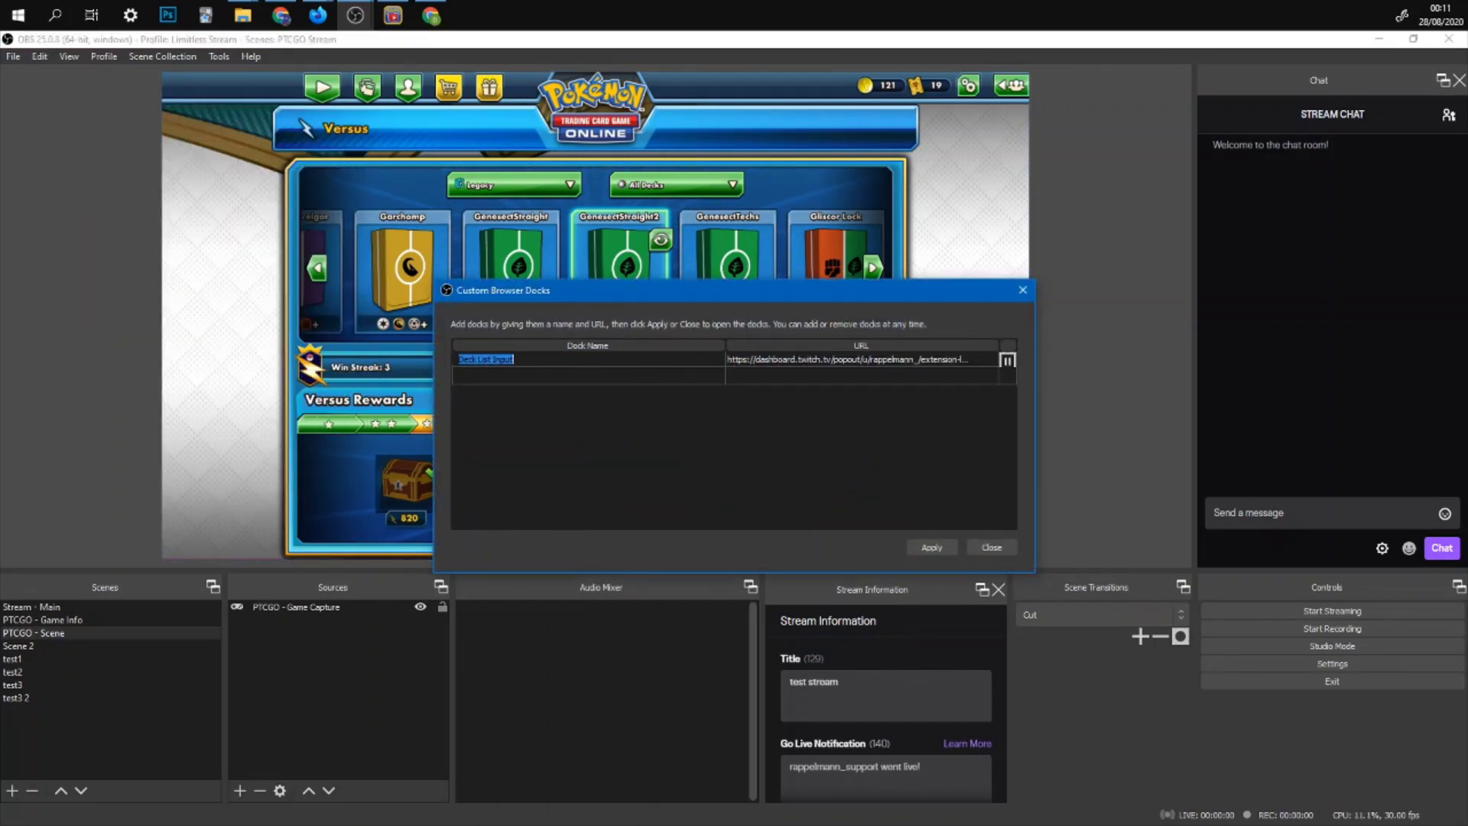
{"action": "double_click", "coordinate": [803, 359]}
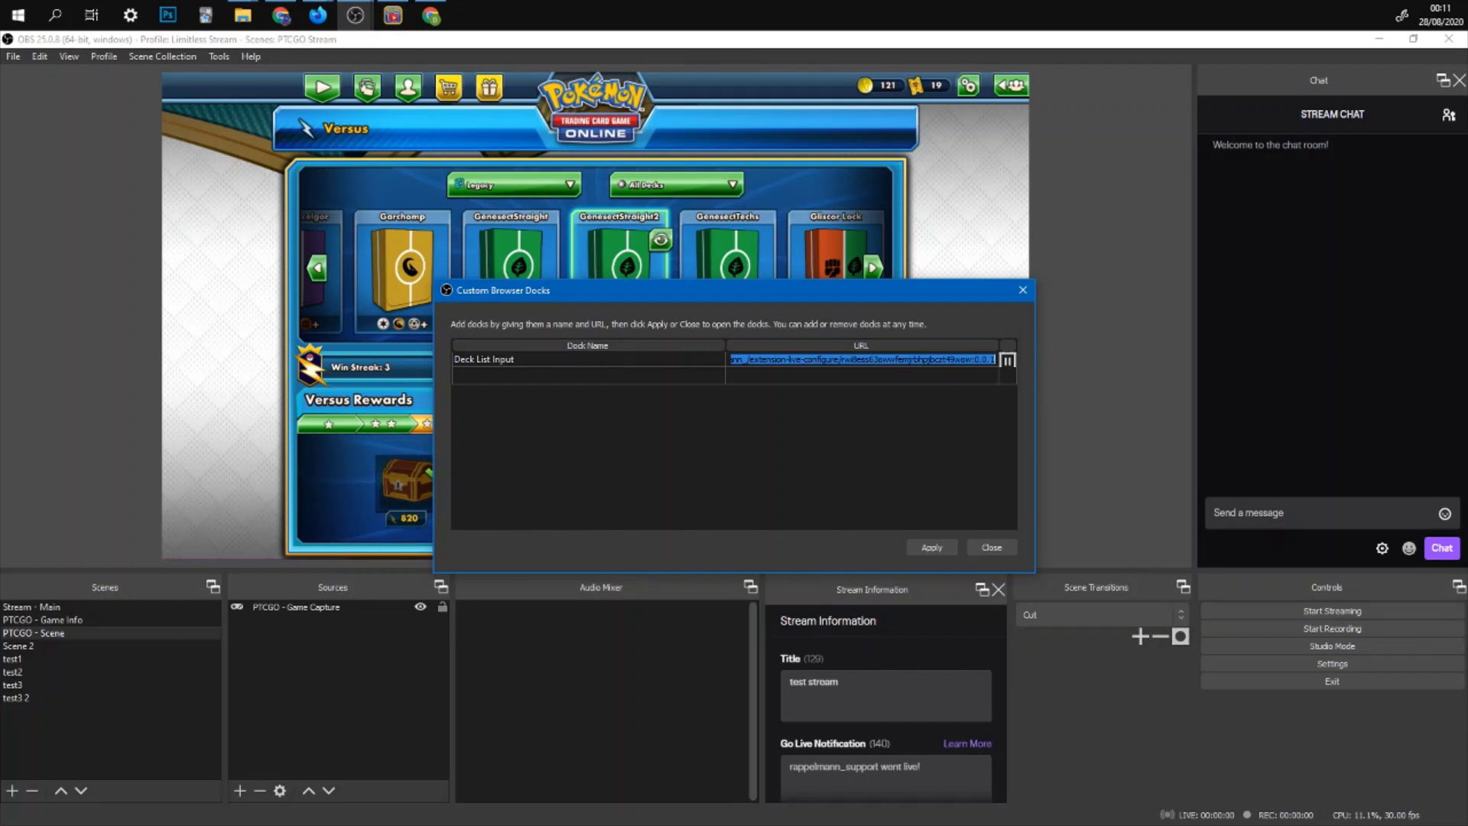
{"action": "key", "text": "Return"}
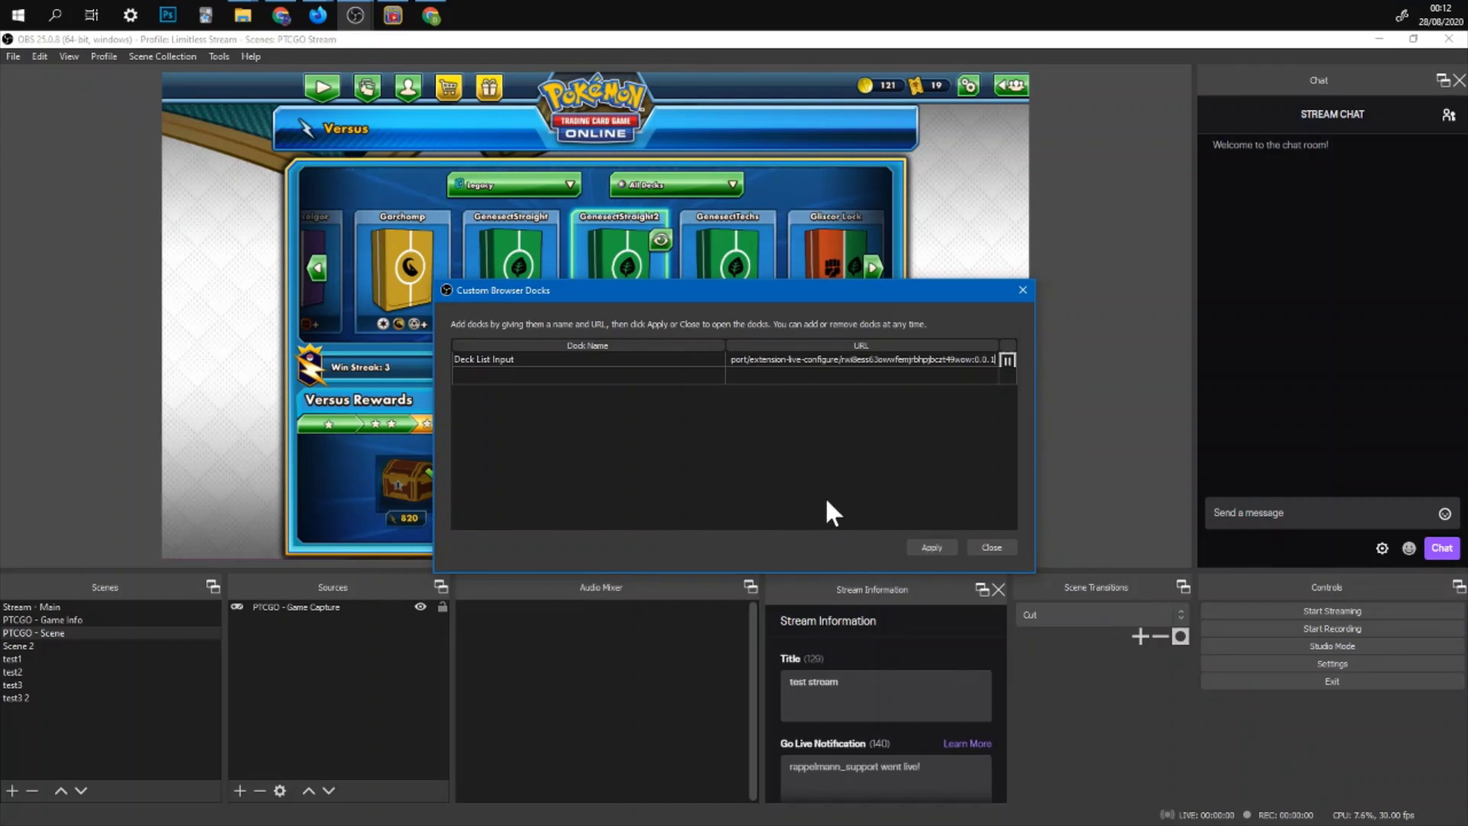
{"action": "left_click", "coordinate": [927, 544]}
Replace the old dock with a new 'Deck List' dock using the pasted pop-out URL.
{"action": "double_click", "coordinate": [686, 359]}
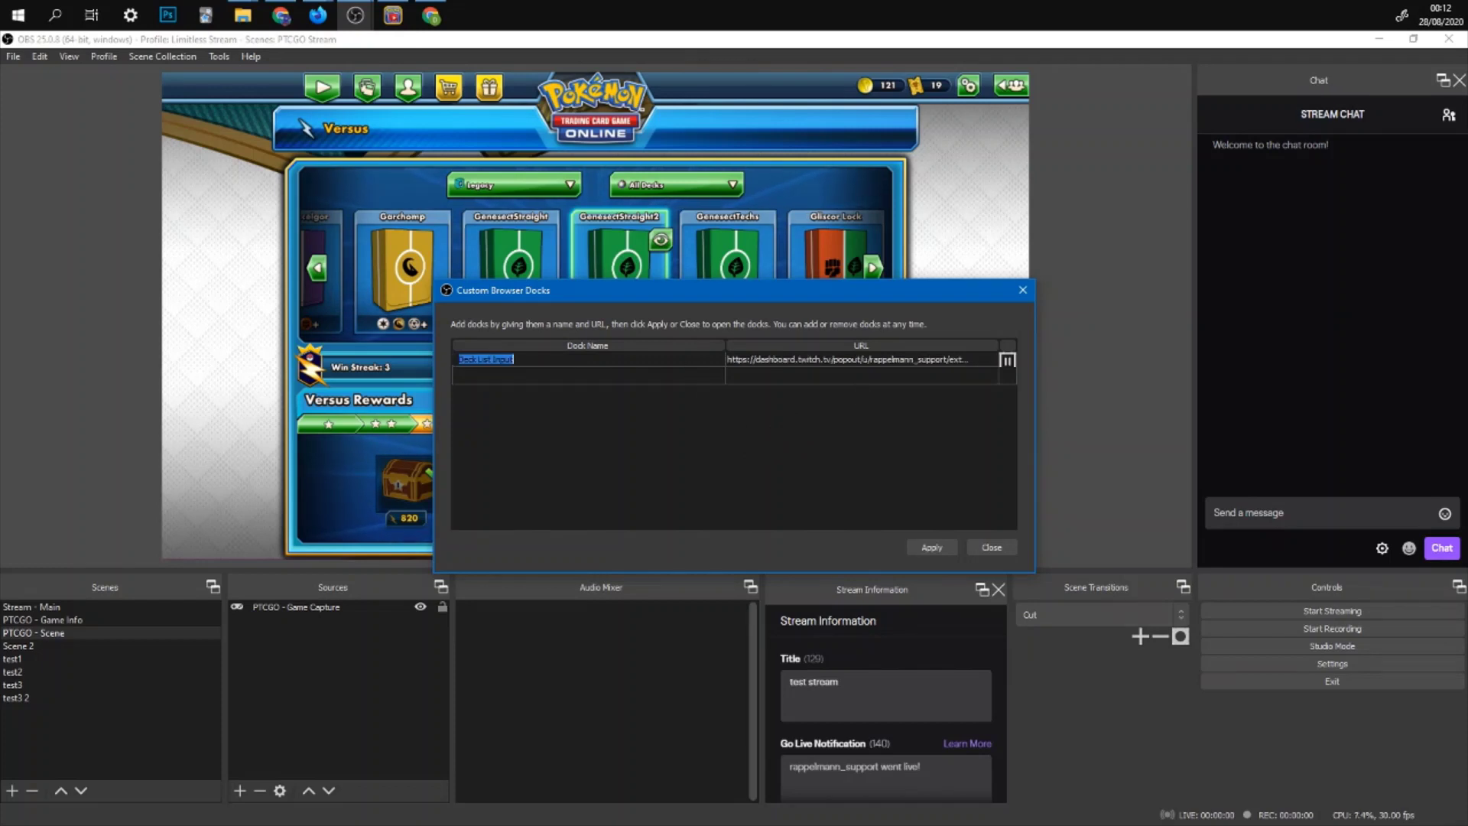
{"action": "left_click", "coordinate": [1007, 363]}
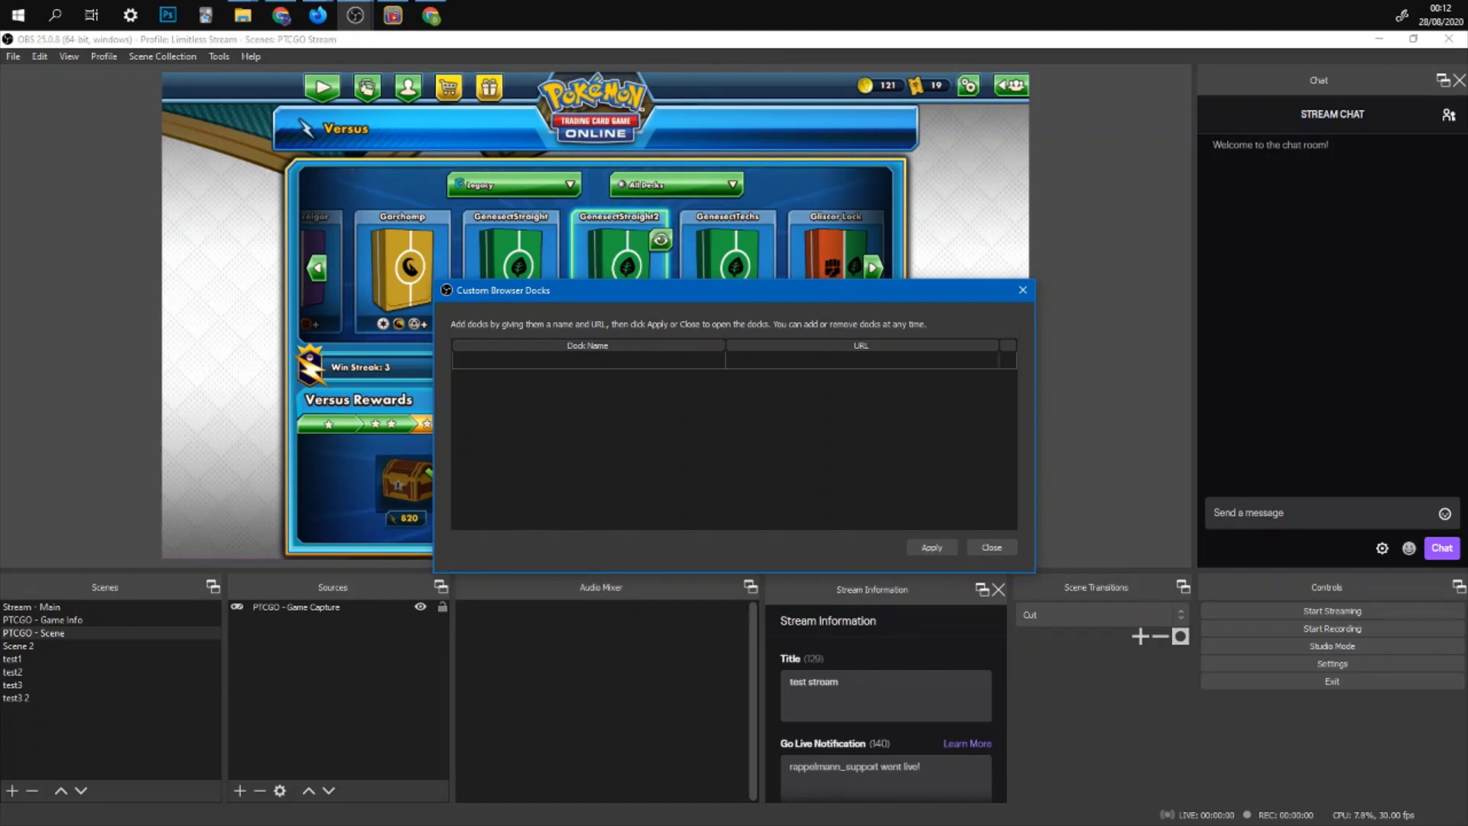
{"action": "key", "text": "ctrl+v"}
{"action": "left_click", "coordinate": [664, 361]}
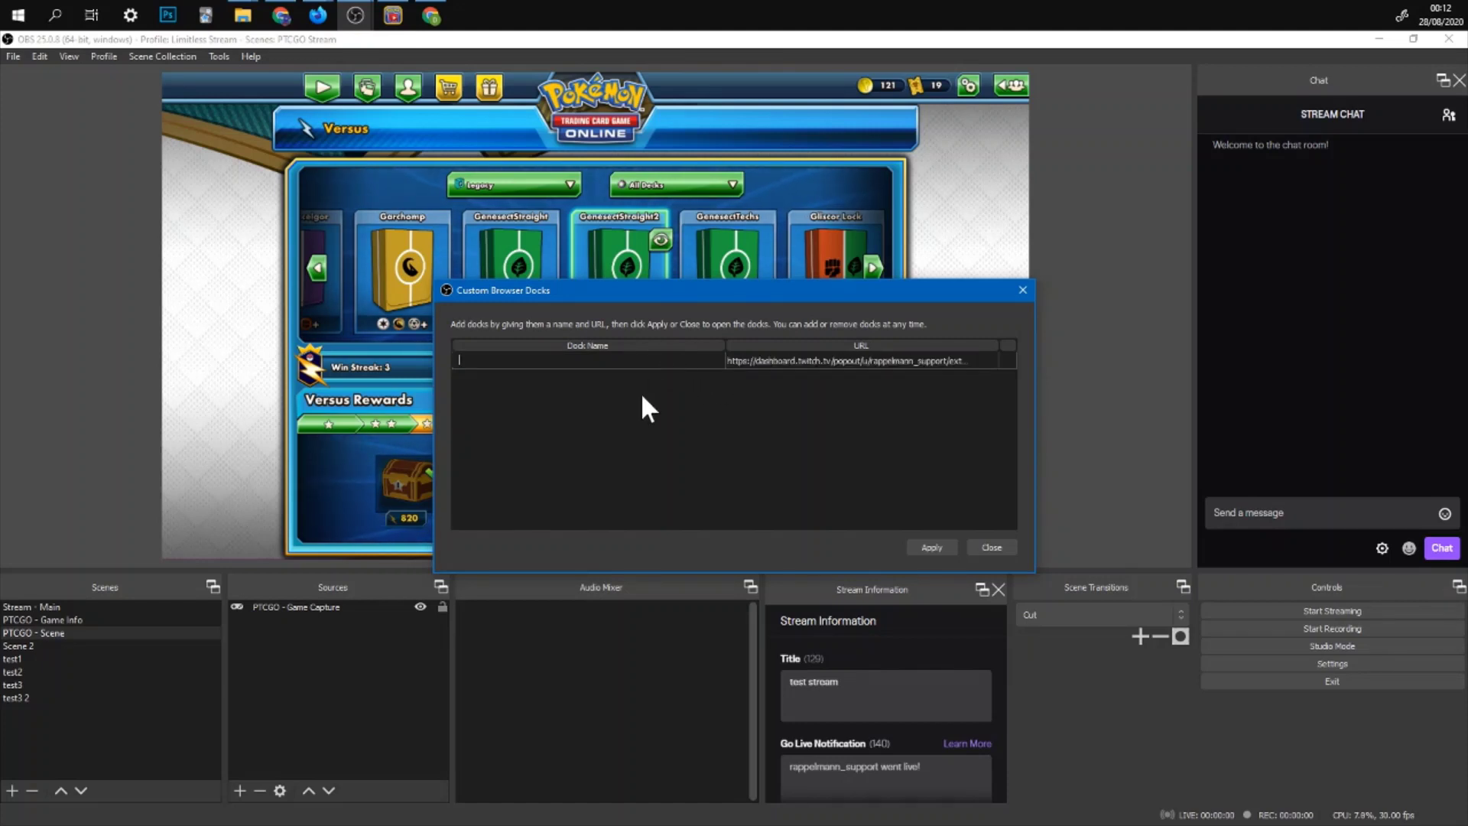
{"action": "type", "text": "Deck List"}
{"action": "left_click", "coordinate": [930, 545]}
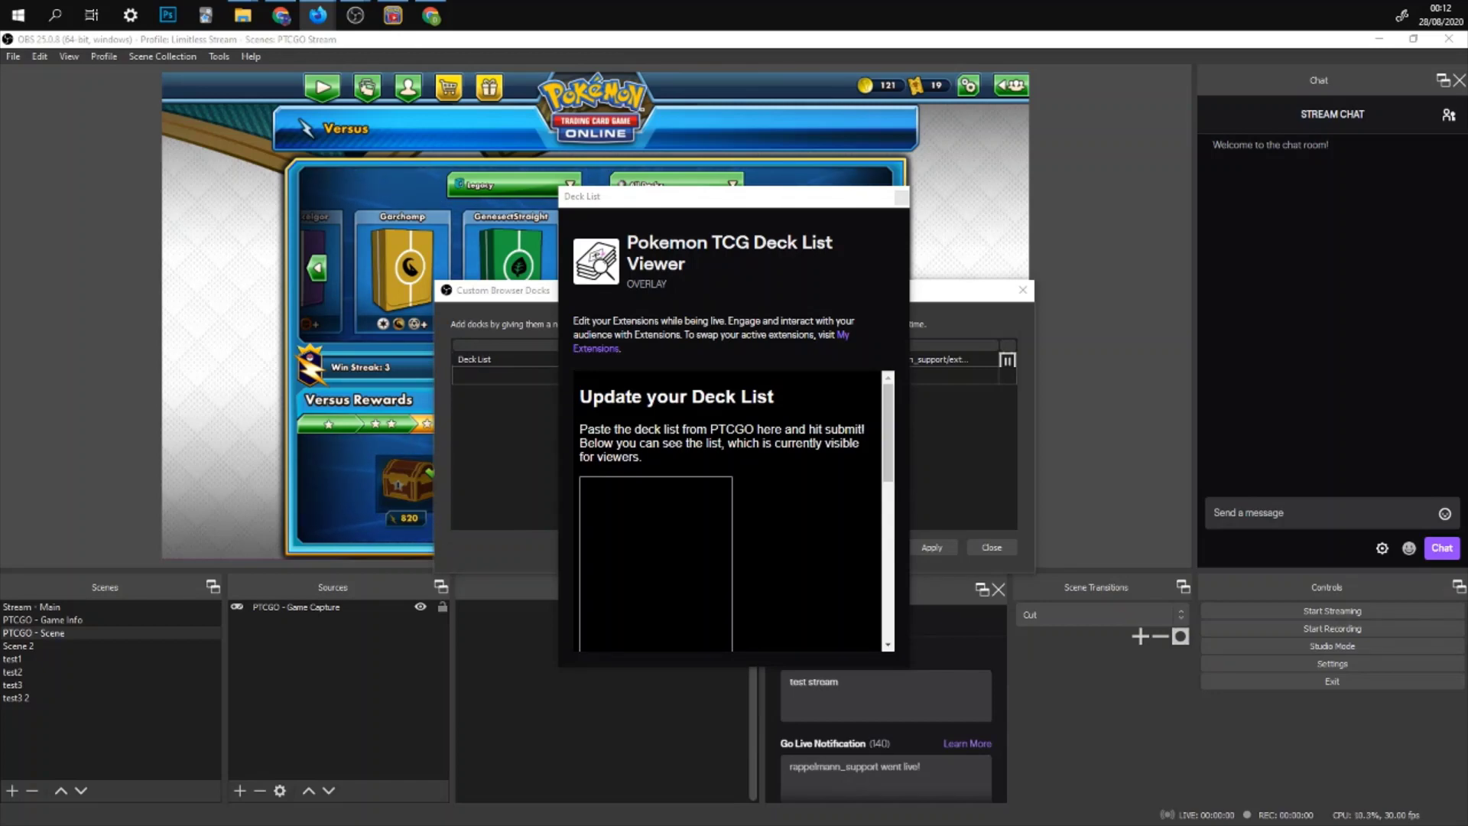
Dock the Deck List panel along OBS's left edge and close the docks dialog.
{"action": "left_click_drag", "start_coordinate": [774, 203], "coordinate": [39, 195]}
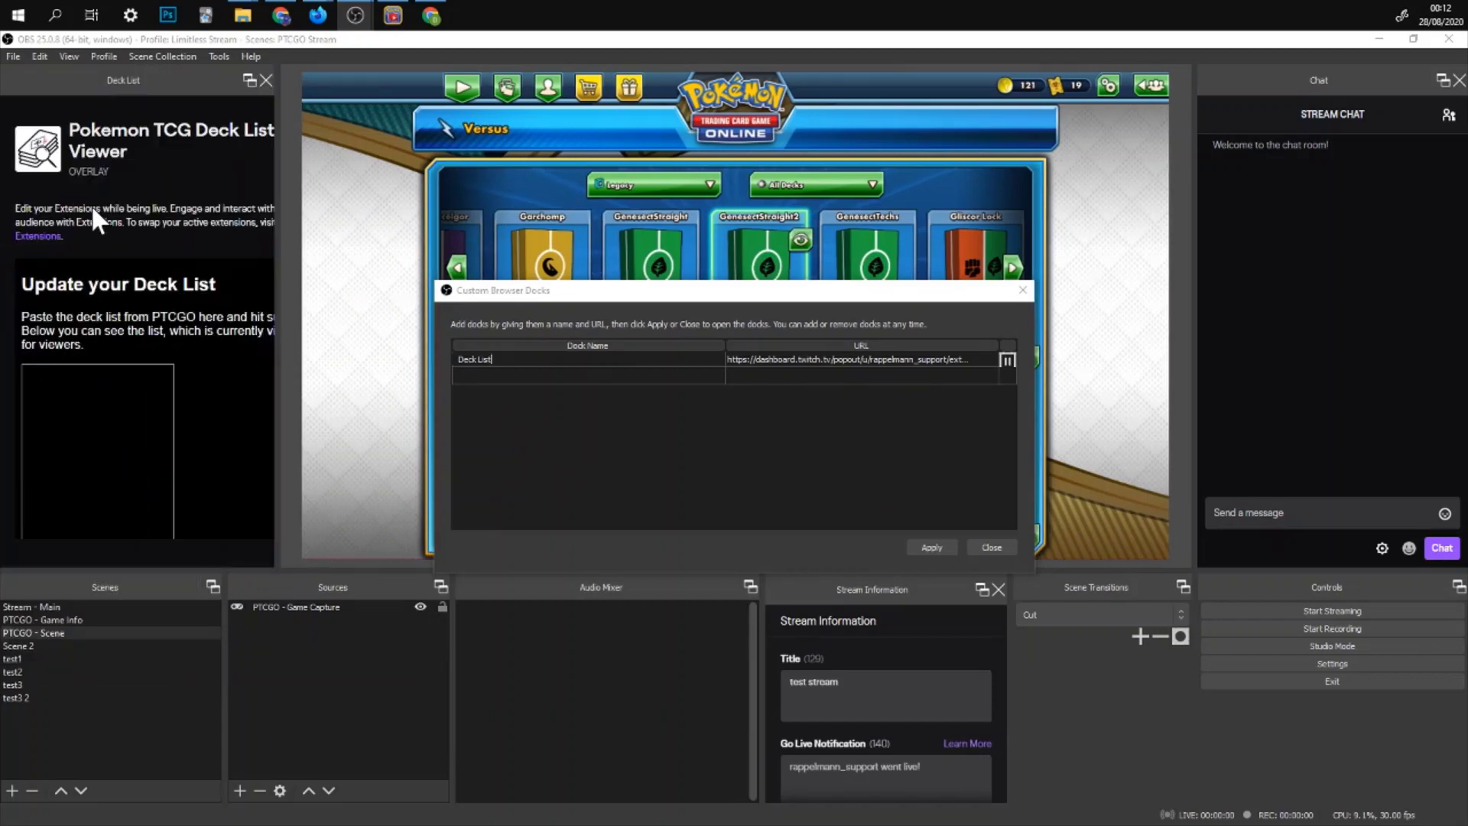
{"action": "left_click", "coordinate": [1024, 290]}
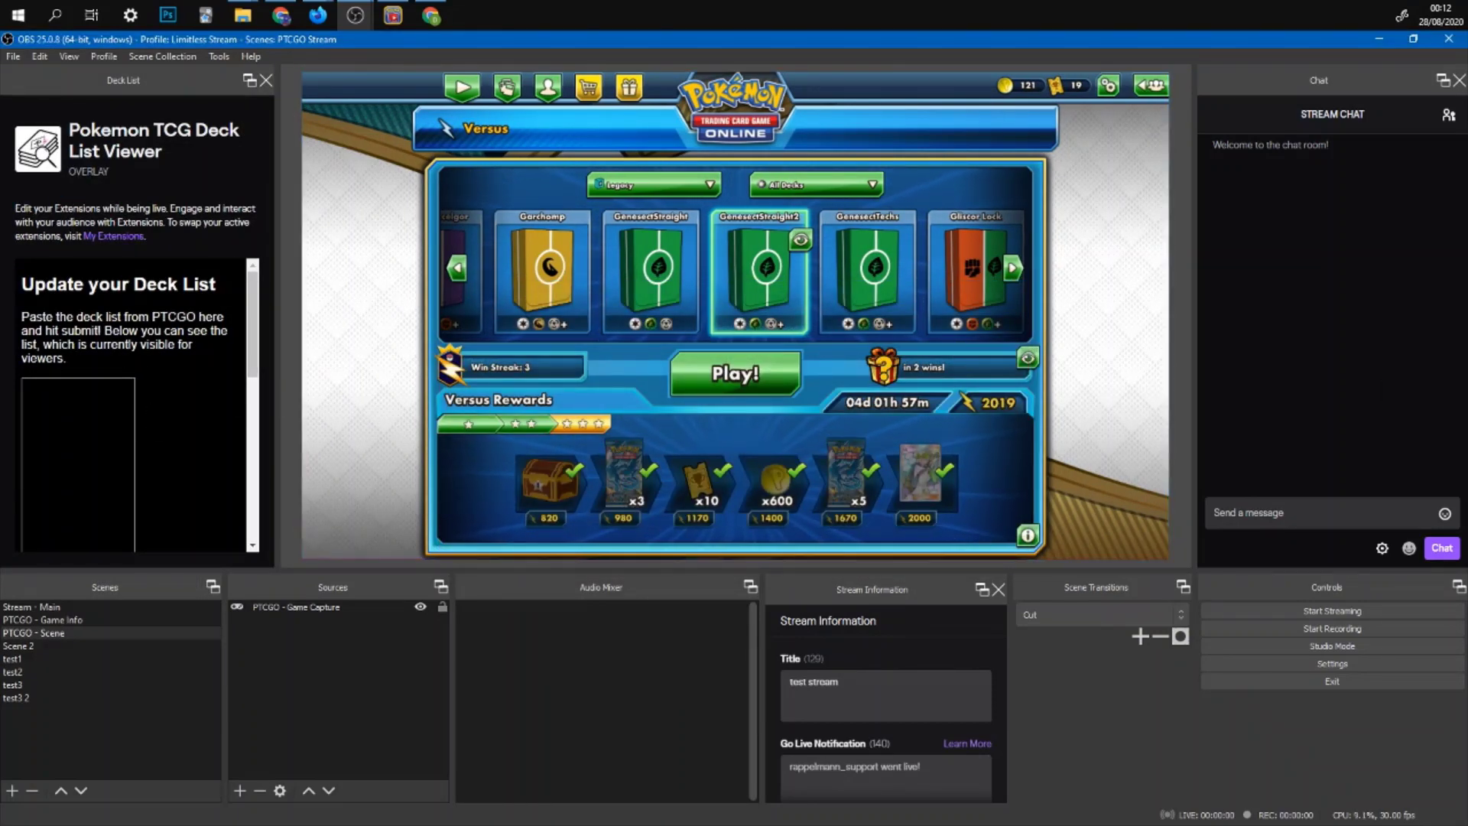
{"action": "scroll", "coordinate": [194, 390], "scroll_direction": "down", "scroll_amount": 3}
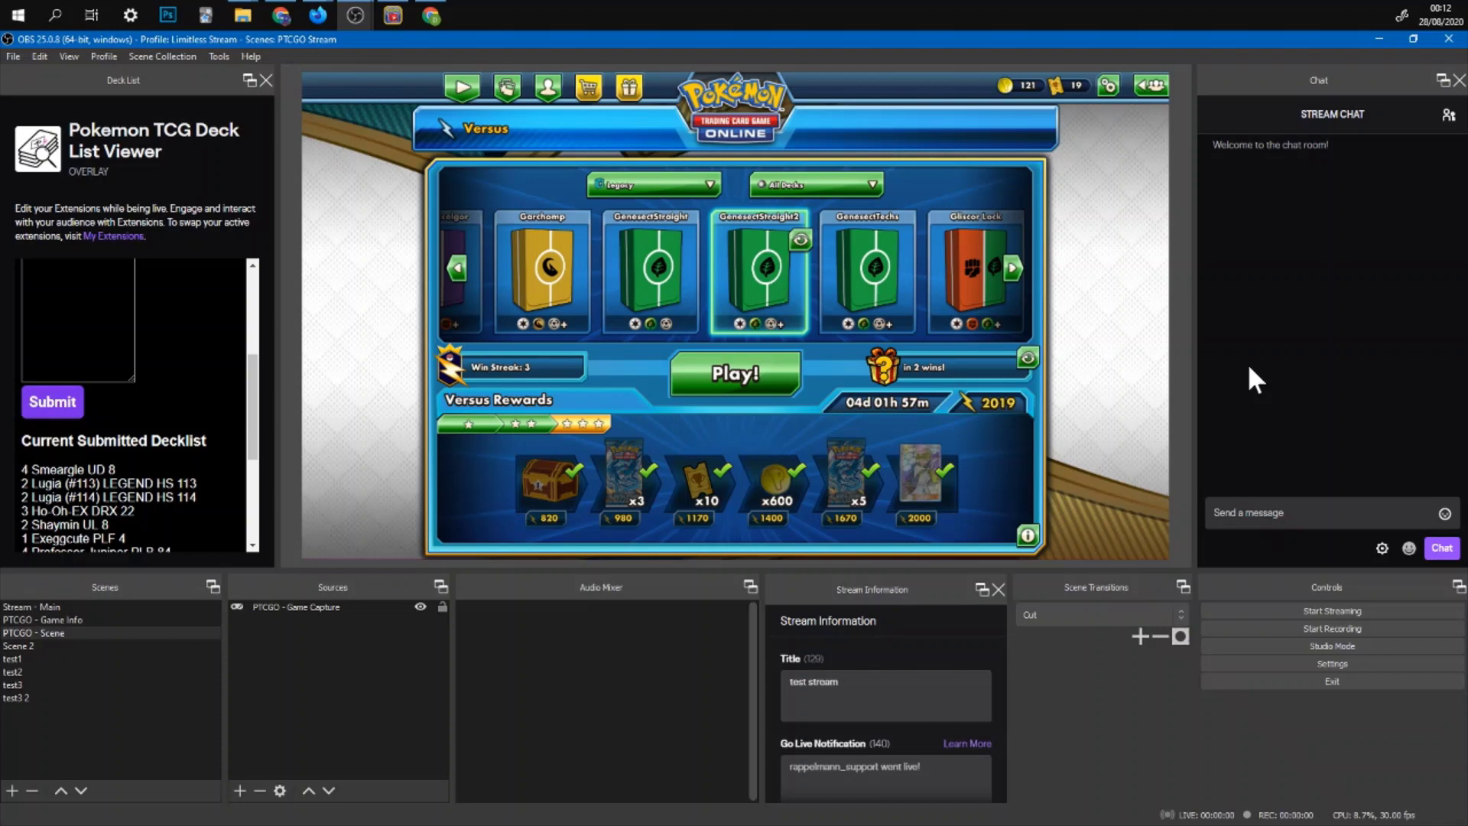
{"action": "key", "text": "alt+Tab"}
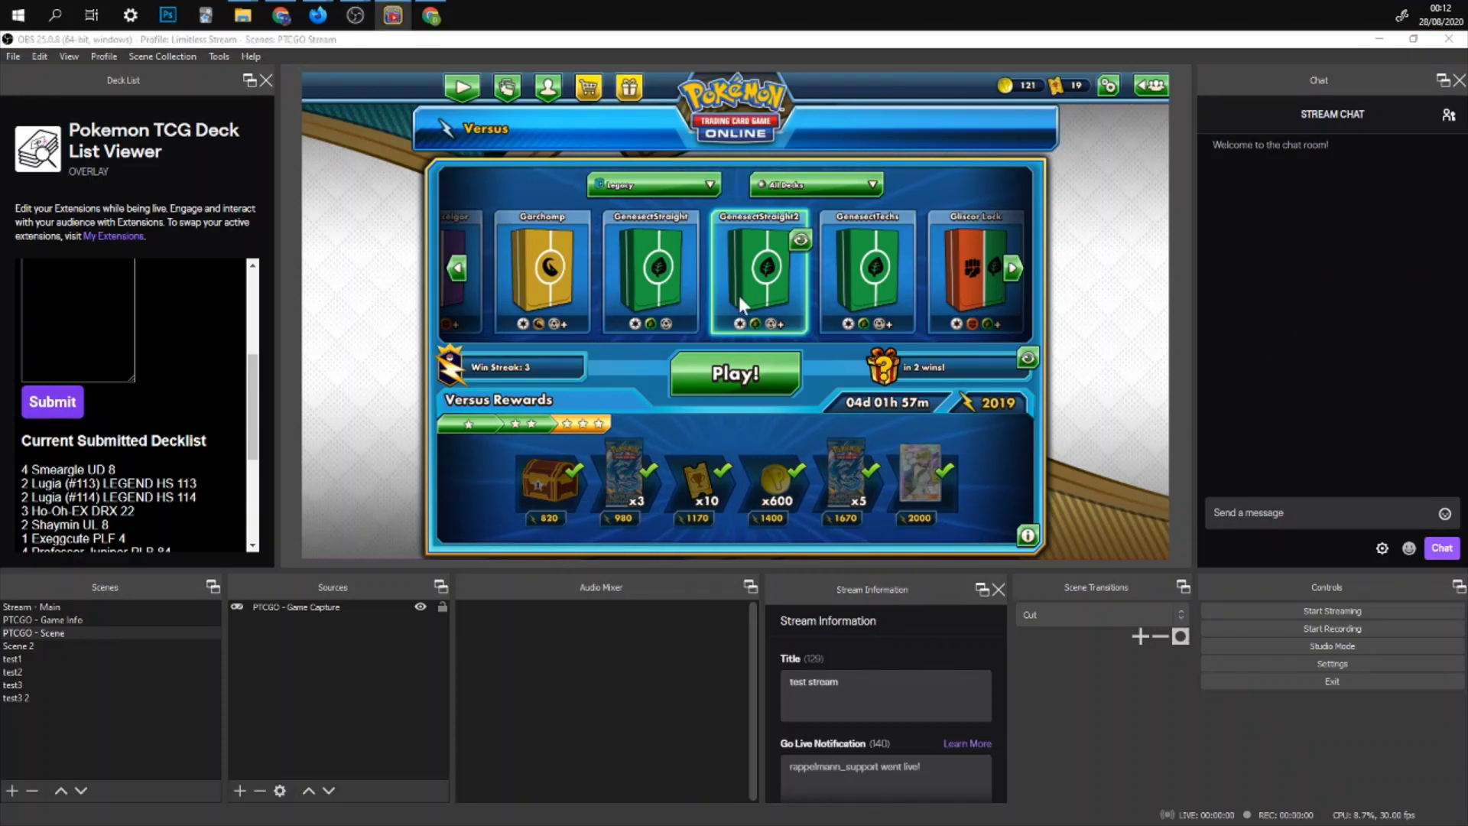
Export the GenesectStraight2 deck list to the clipboard from the card game.
{"action": "left_click", "coordinate": [805, 243]}
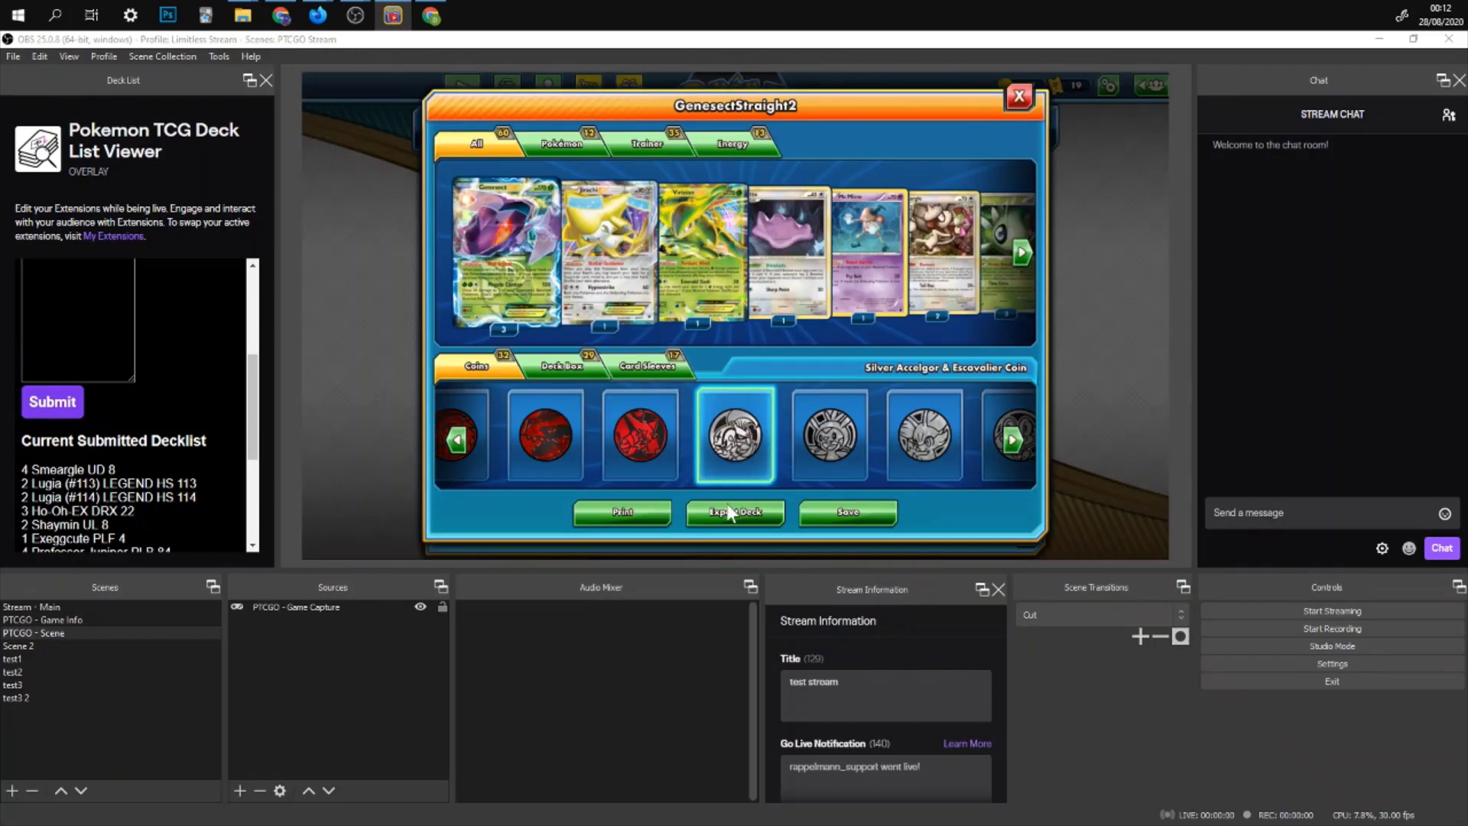
{"action": "left_click", "coordinate": [738, 527]}
{"action": "left_click", "coordinate": [745, 359]}
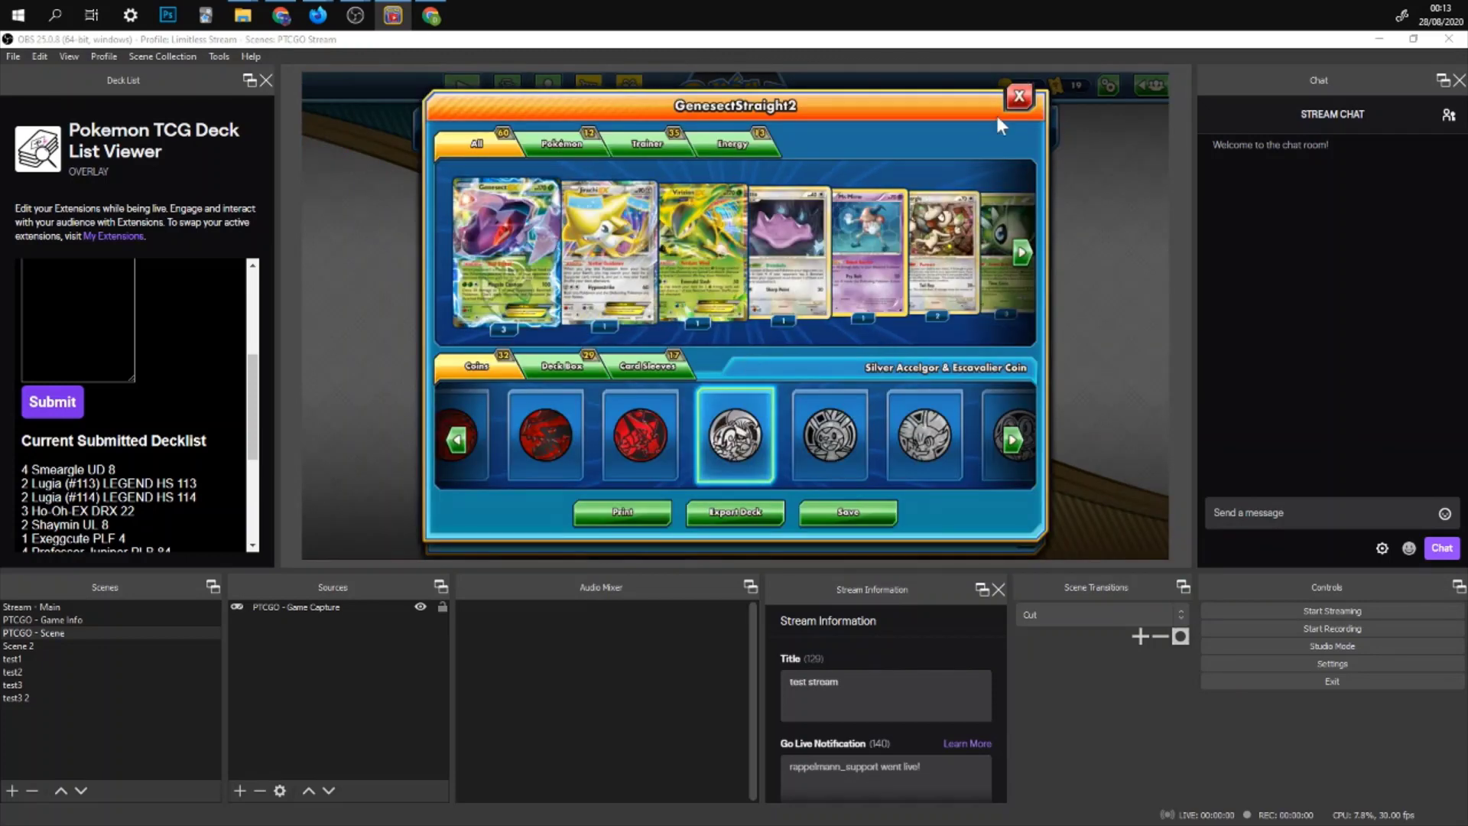
{"action": "left_click", "coordinate": [1017, 100]}
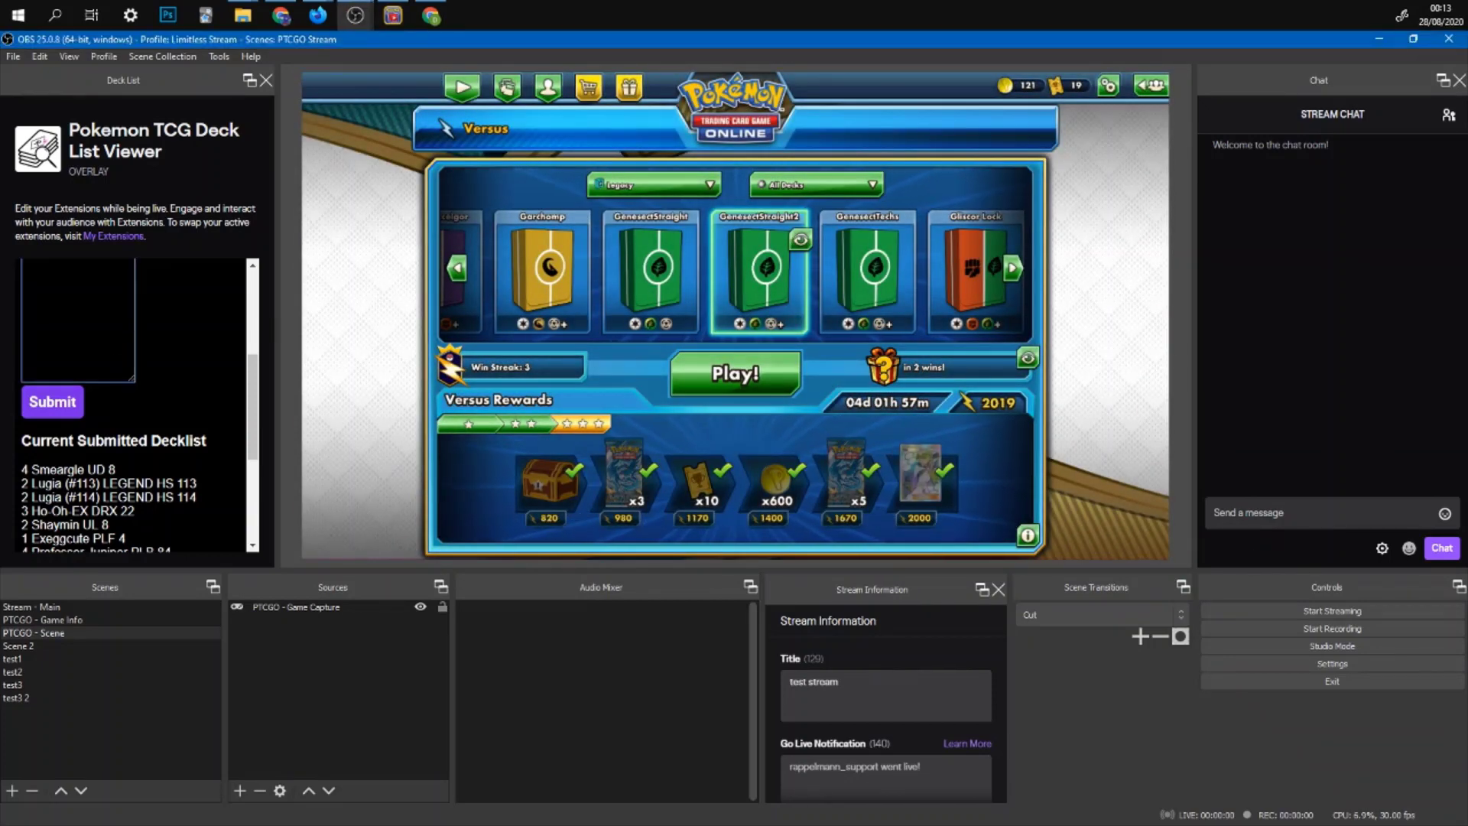
Paste the 60-card deck list into the Deck List dock's form and submit it.
{"action": "scroll", "coordinate": [138, 405], "scroll_direction": "up", "scroll_amount": 5}
{"action": "key", "text": "ctrl+v"}
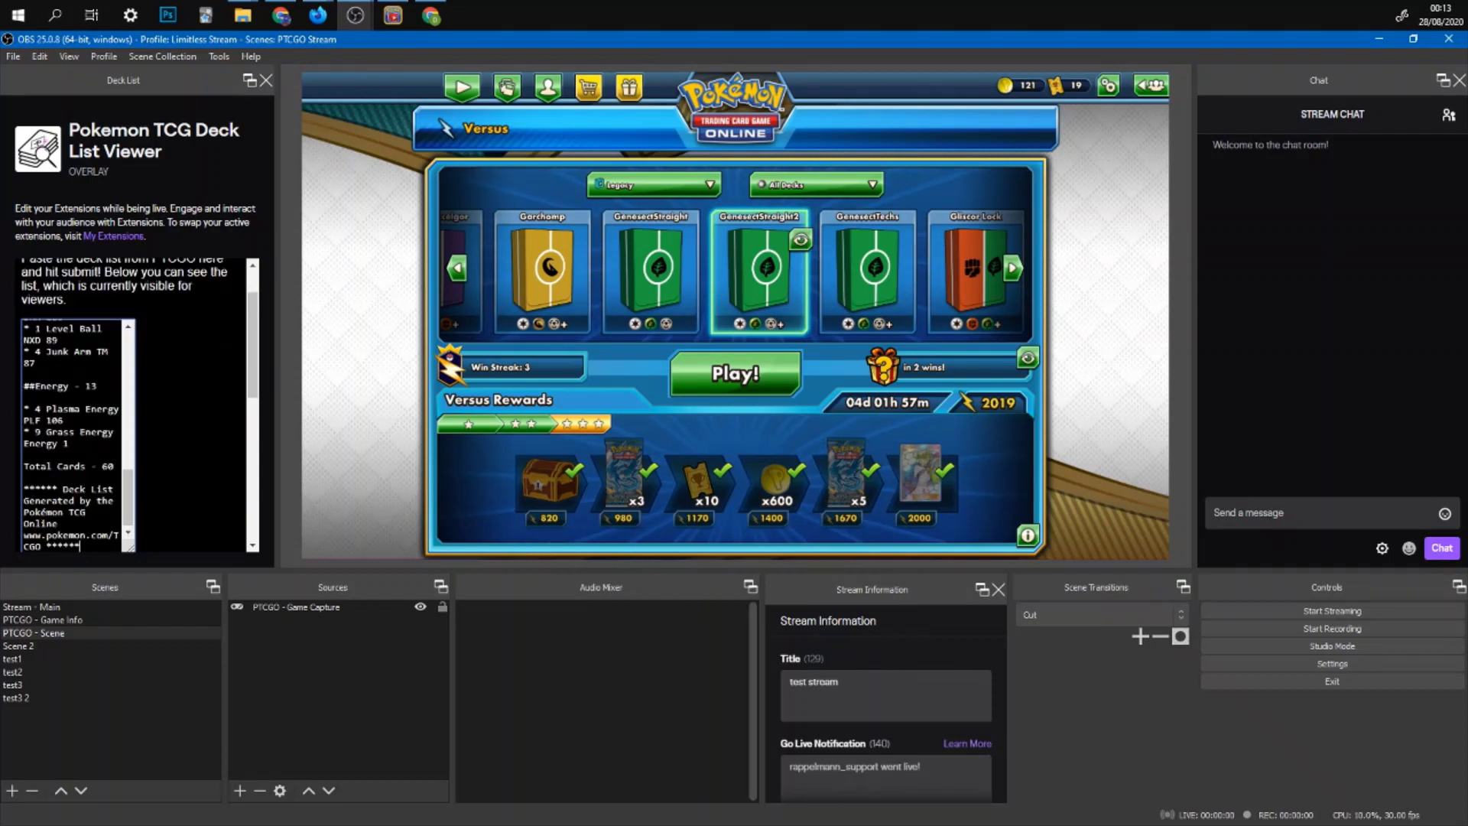
{"action": "scroll", "coordinate": [186, 396], "scroll_direction": "down", "scroll_amount": 2}
{"action": "scroll", "coordinate": [188, 404], "scroll_direction": "down", "scroll_amount": 1}
{"action": "left_click", "coordinate": [66, 422]}
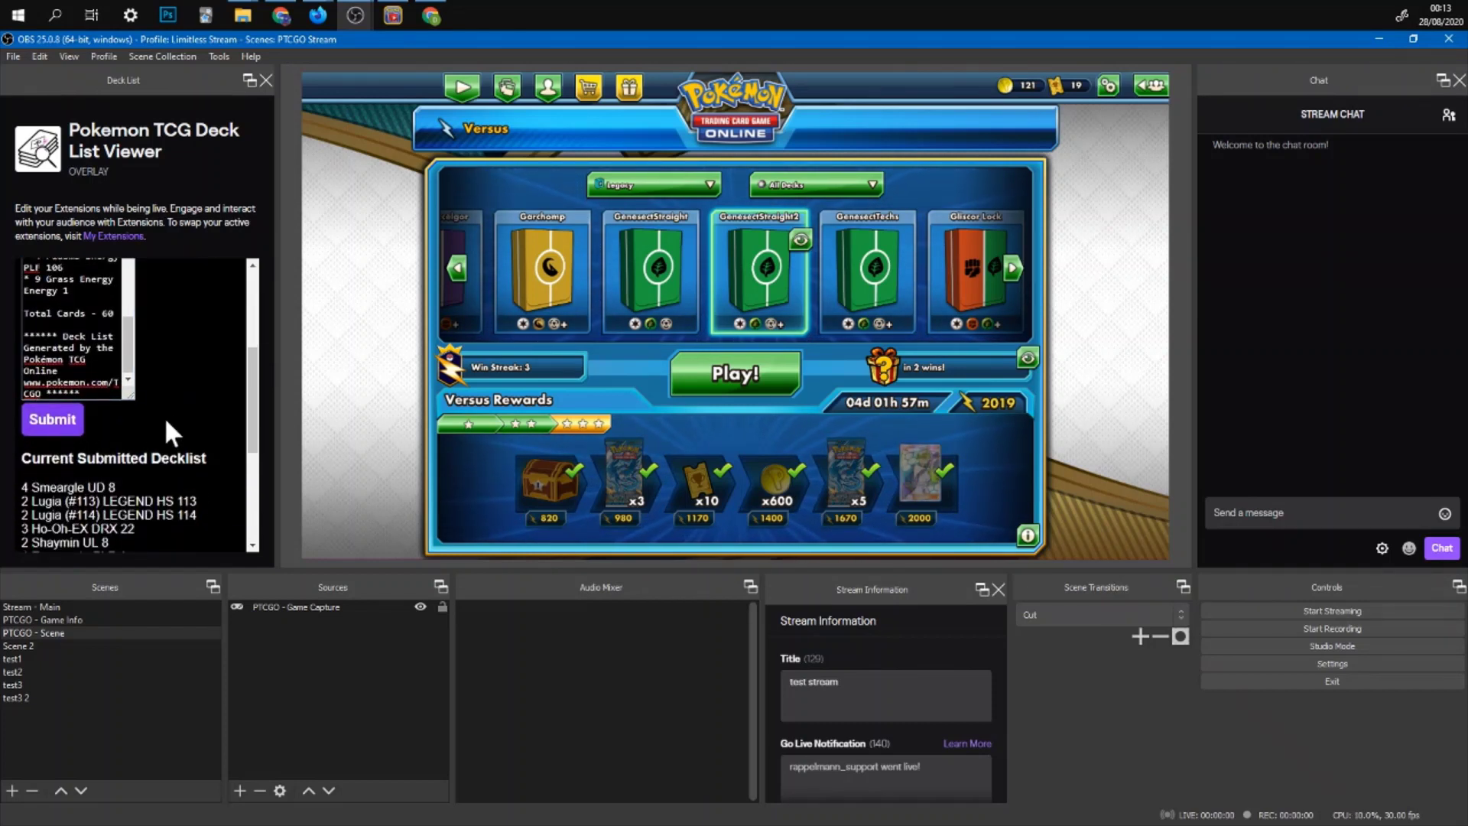
{"action": "scroll", "coordinate": [182, 418], "scroll_direction": "down", "scroll_amount": 2}
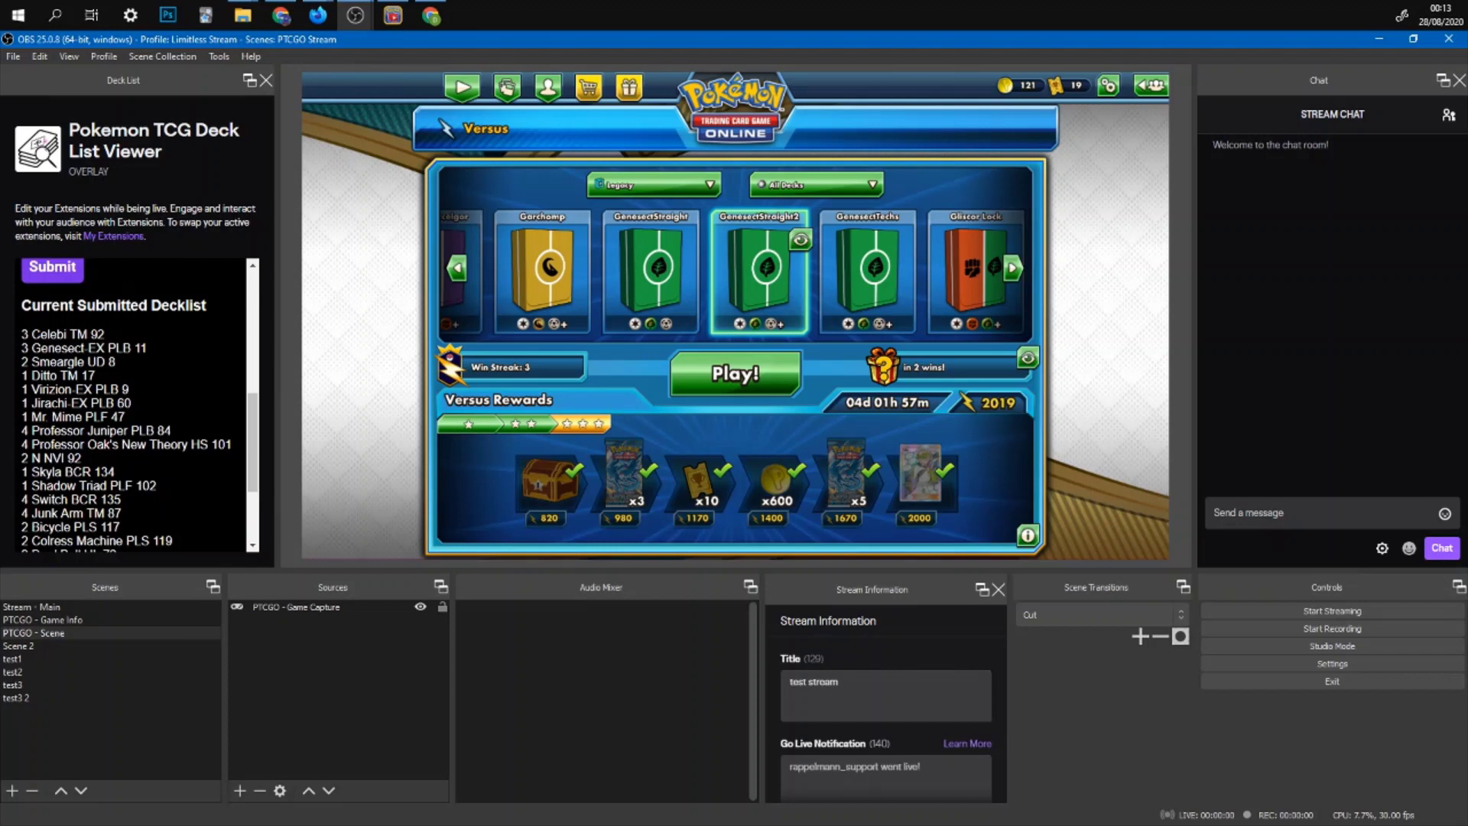
{"action": "scroll", "coordinate": [138, 406], "scroll_direction": "down", "scroll_amount": 2}
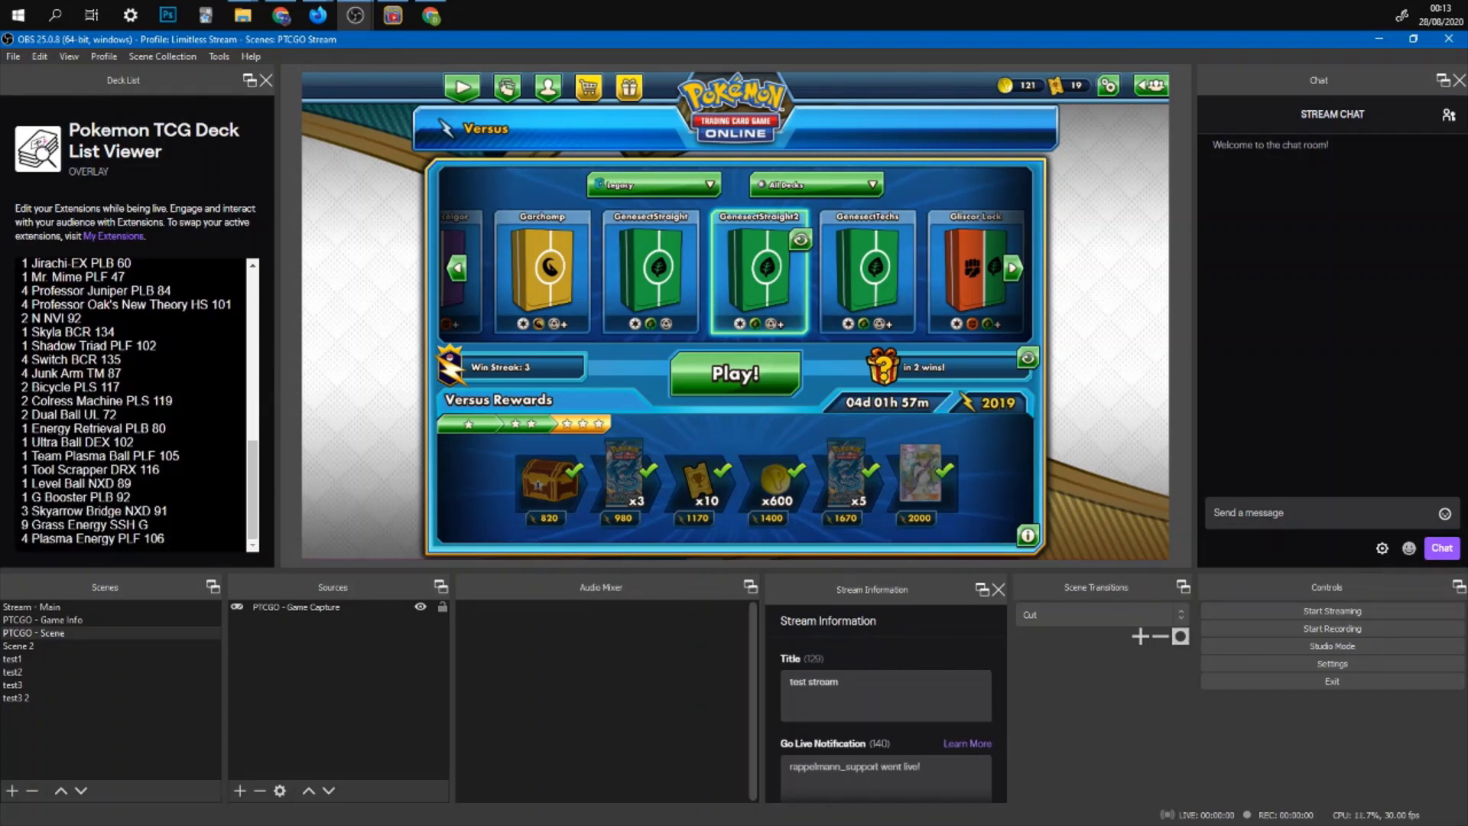
{"action": "scroll", "coordinate": [138, 406], "scroll_direction": "up", "scroll_amount": 2}
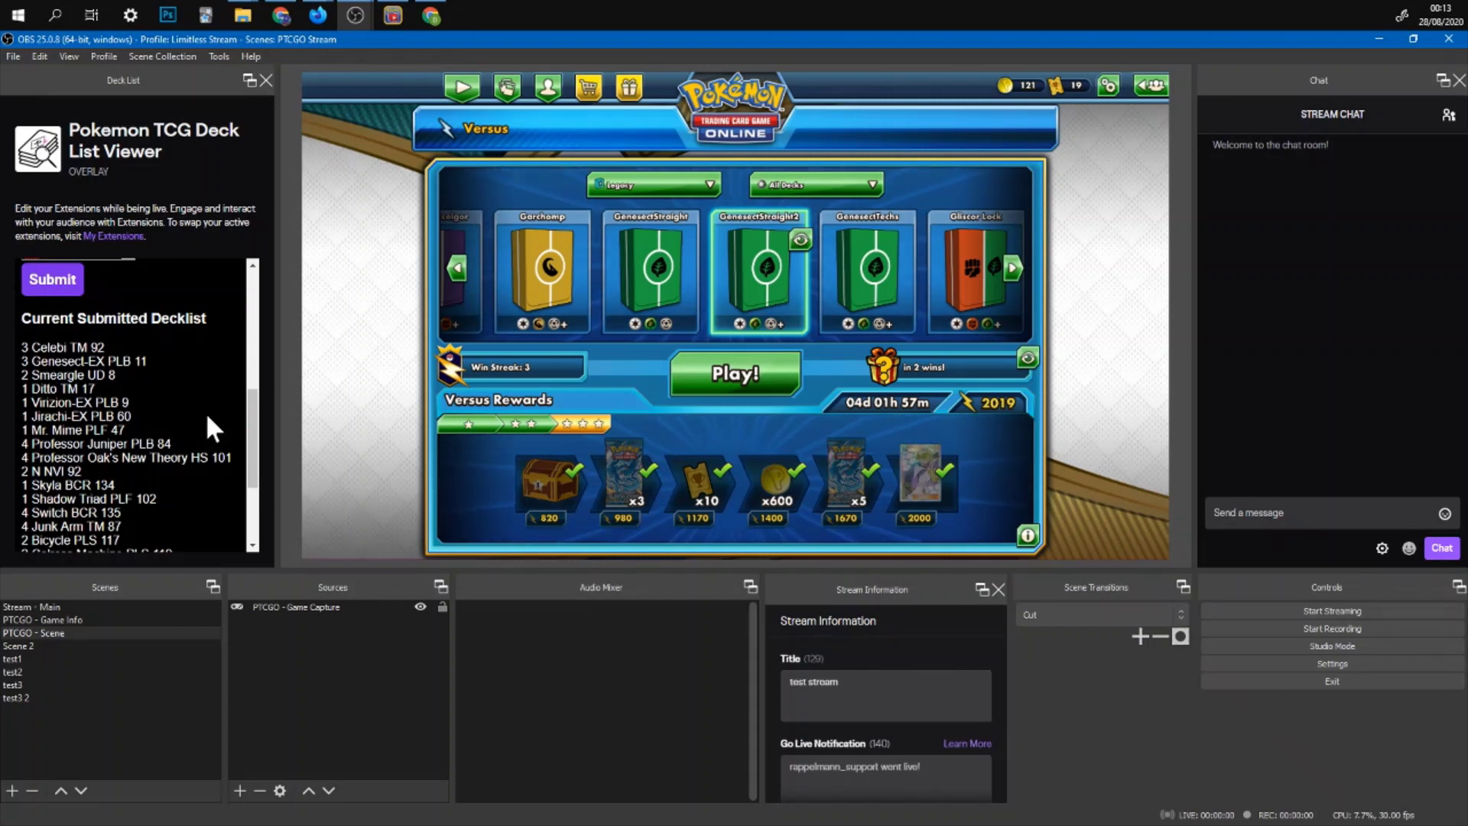
{"action": "scroll", "coordinate": [205, 411], "scroll_direction": "up", "scroll_amount": 4}
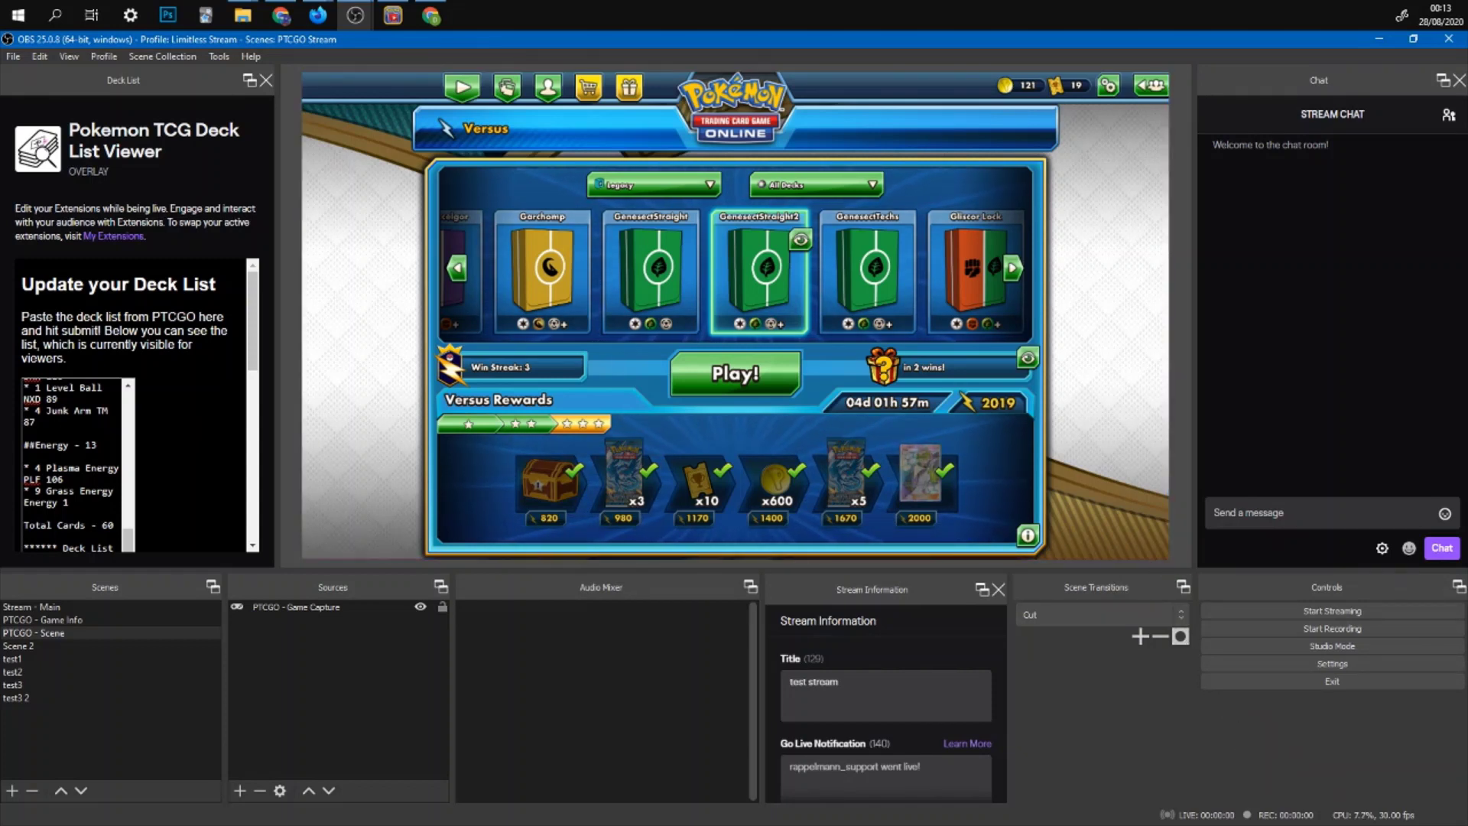
Start streaming from OBS and confirm going live.
{"action": "left_click", "coordinate": [1331, 614]}
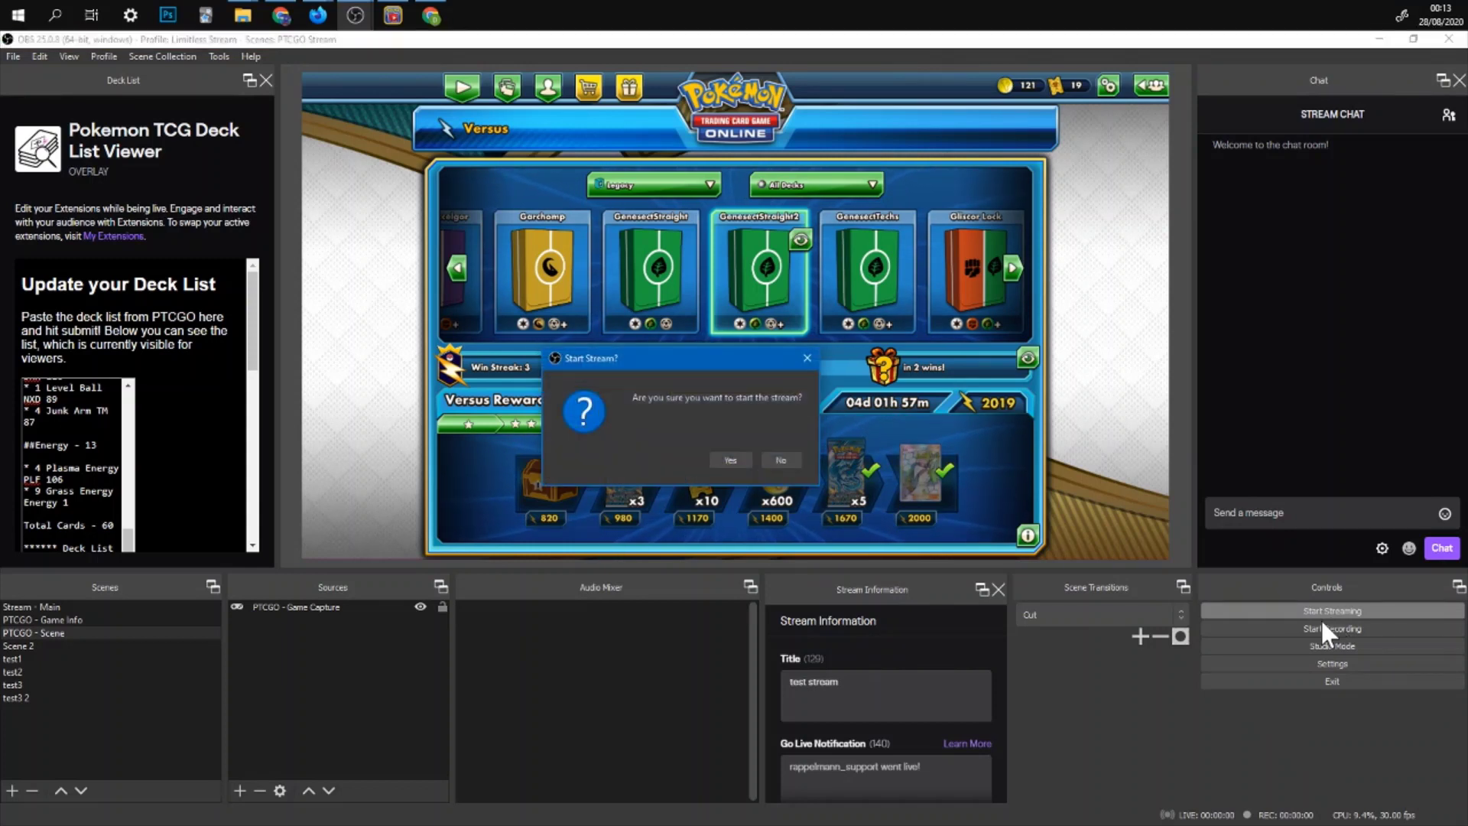
{"action": "left_click", "coordinate": [723, 461]}
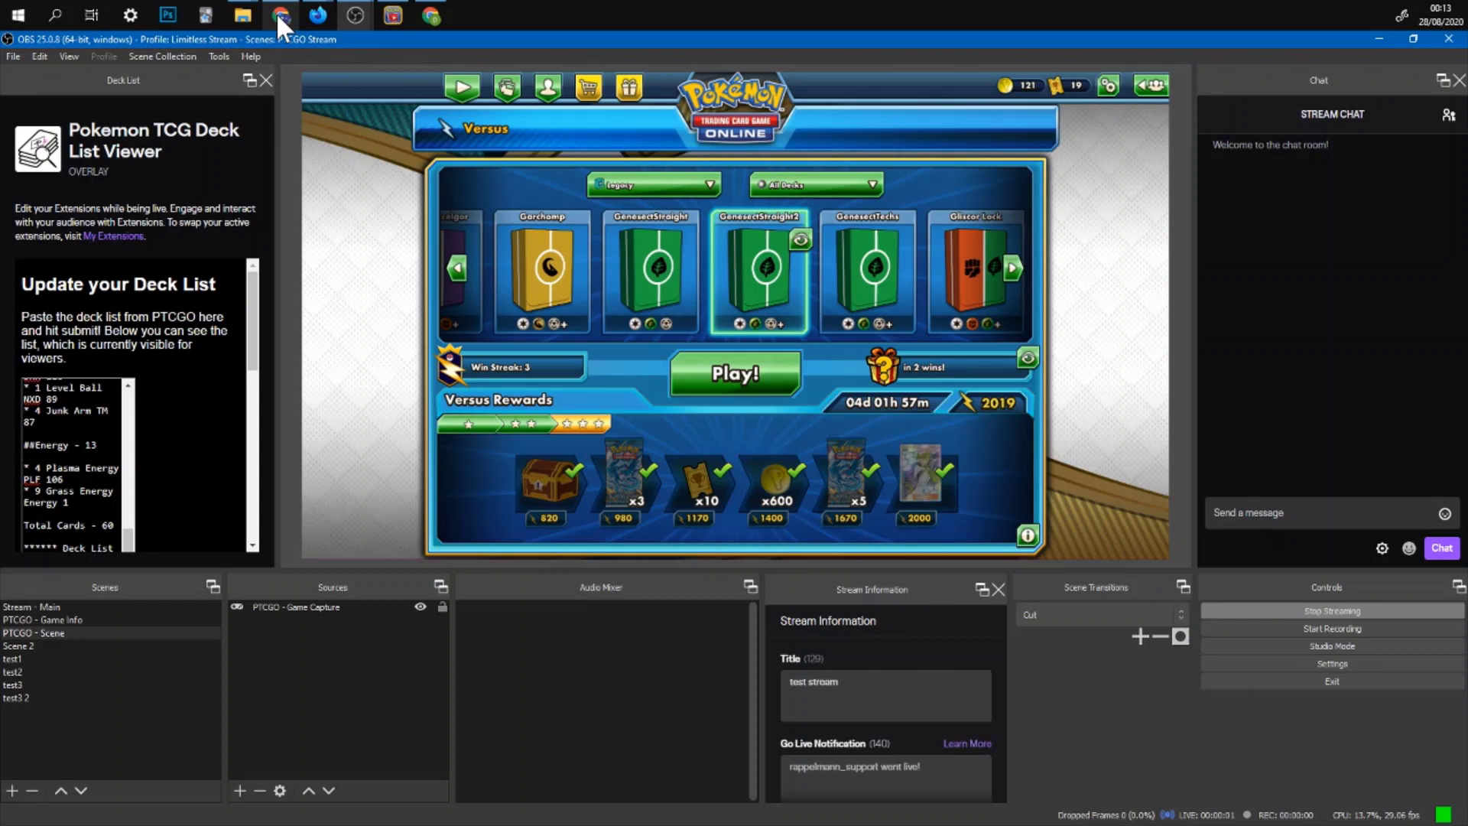
{"action": "mouse_move", "coordinate": [277, 12]}
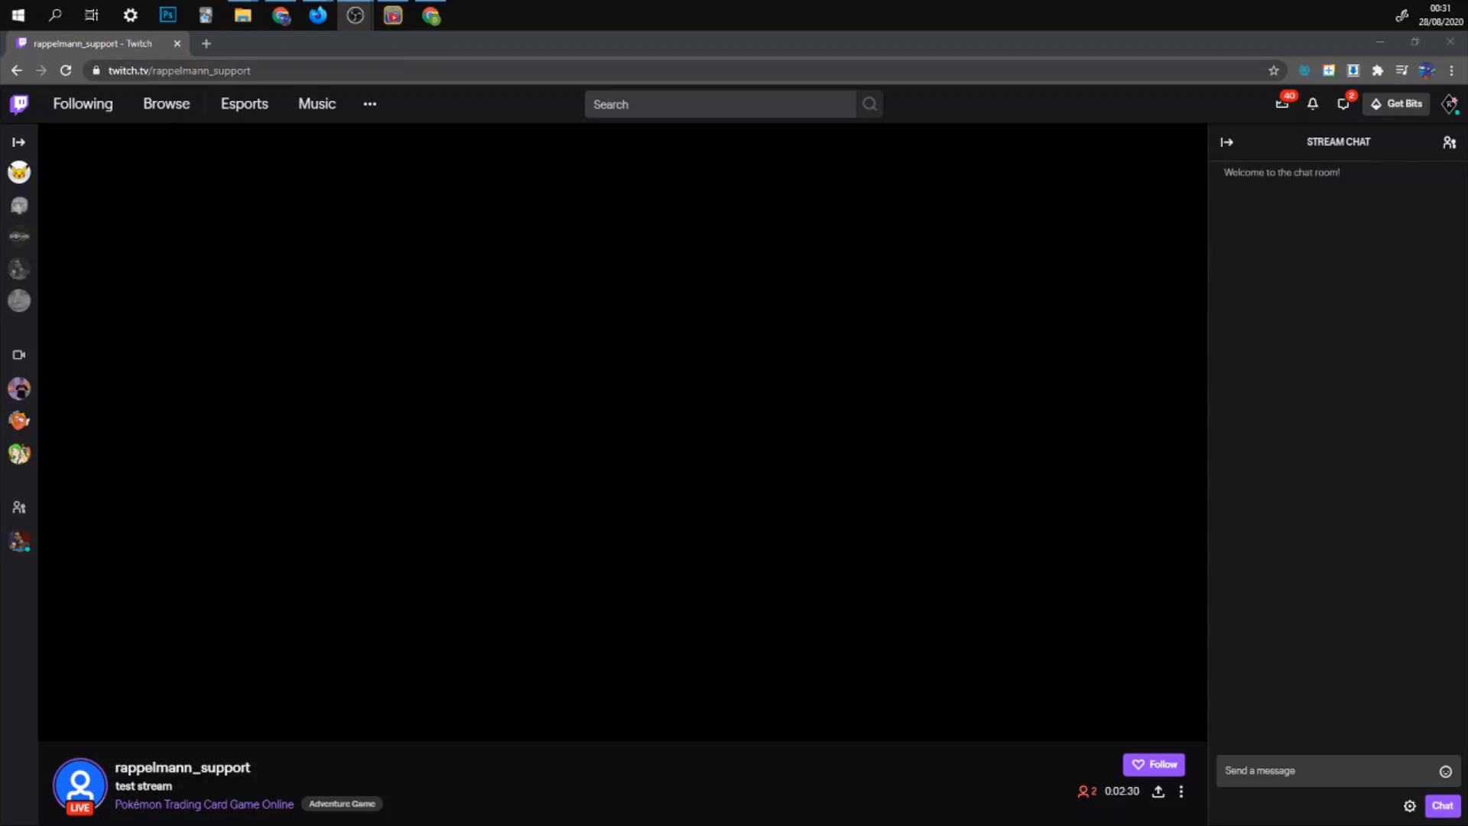
Switch the Pokemon TCG Deck List Viewer overlay to Visible and drag its View Deck button higher on the video.
{"action": "mouse_move", "coordinate": [999, 430]}
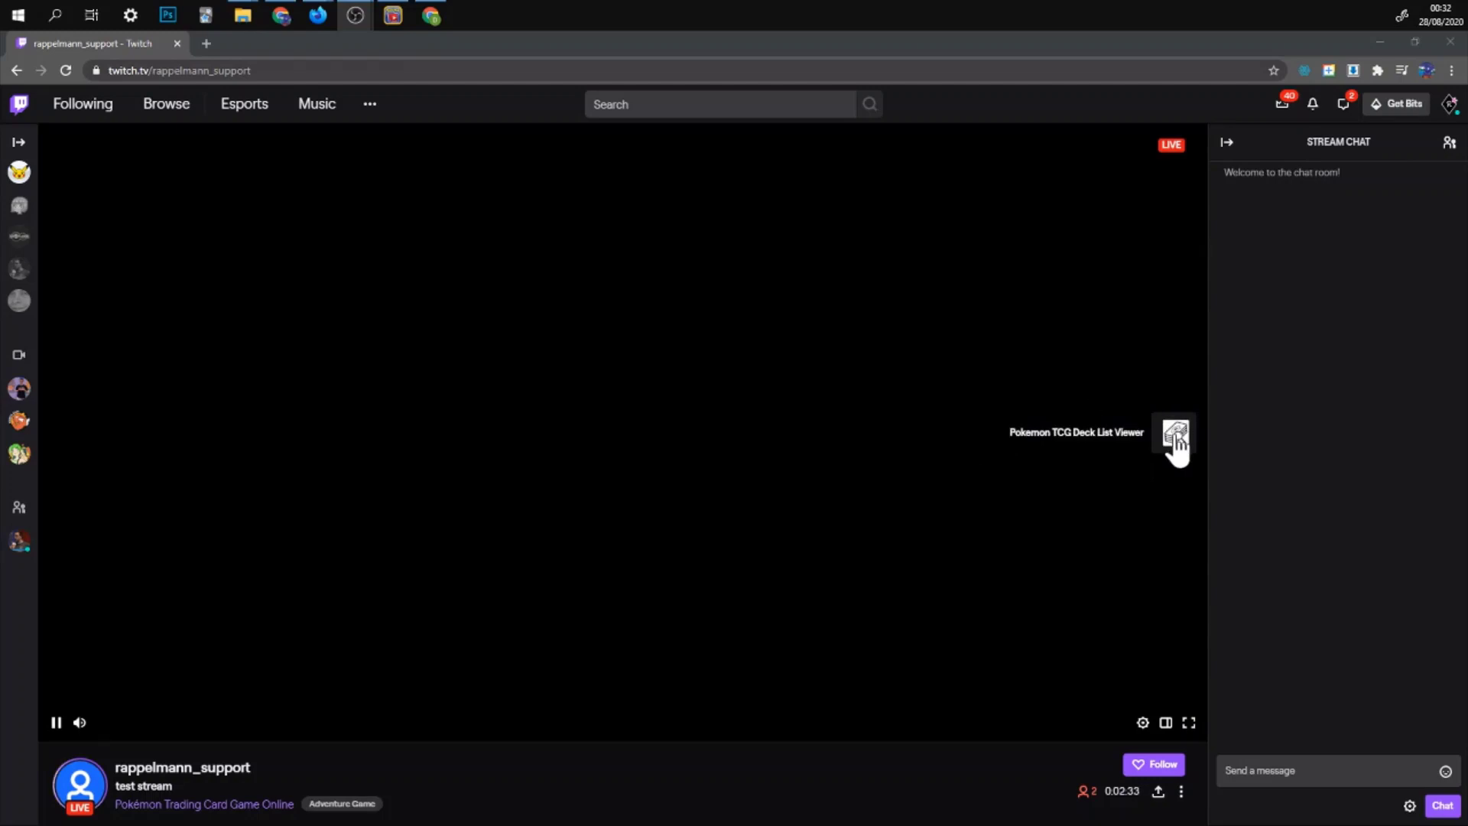
{"action": "left_click", "coordinate": [1178, 448]}
{"action": "left_click", "coordinate": [1178, 447]}
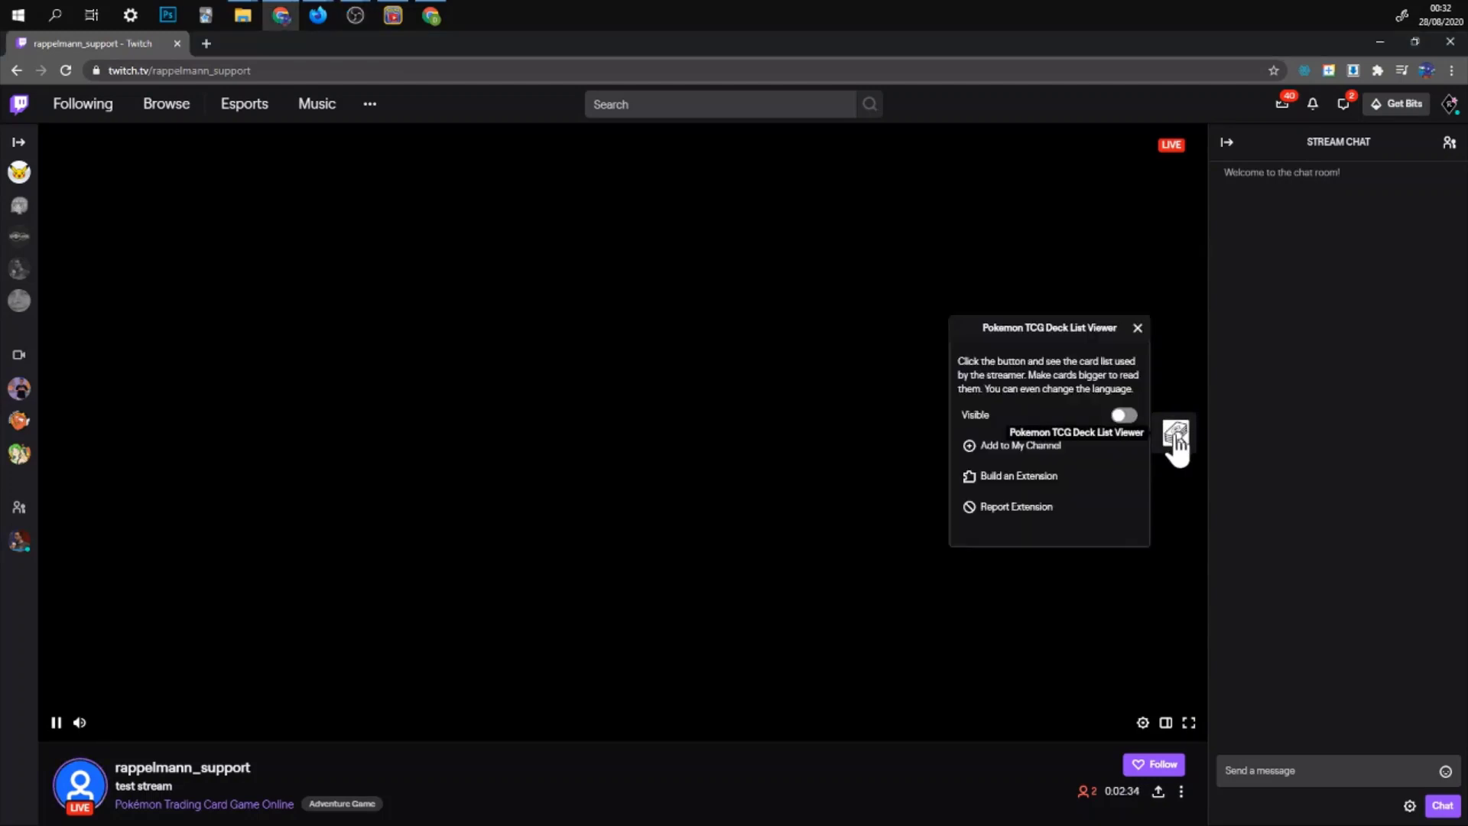
{"action": "left_click", "coordinate": [1124, 416]}
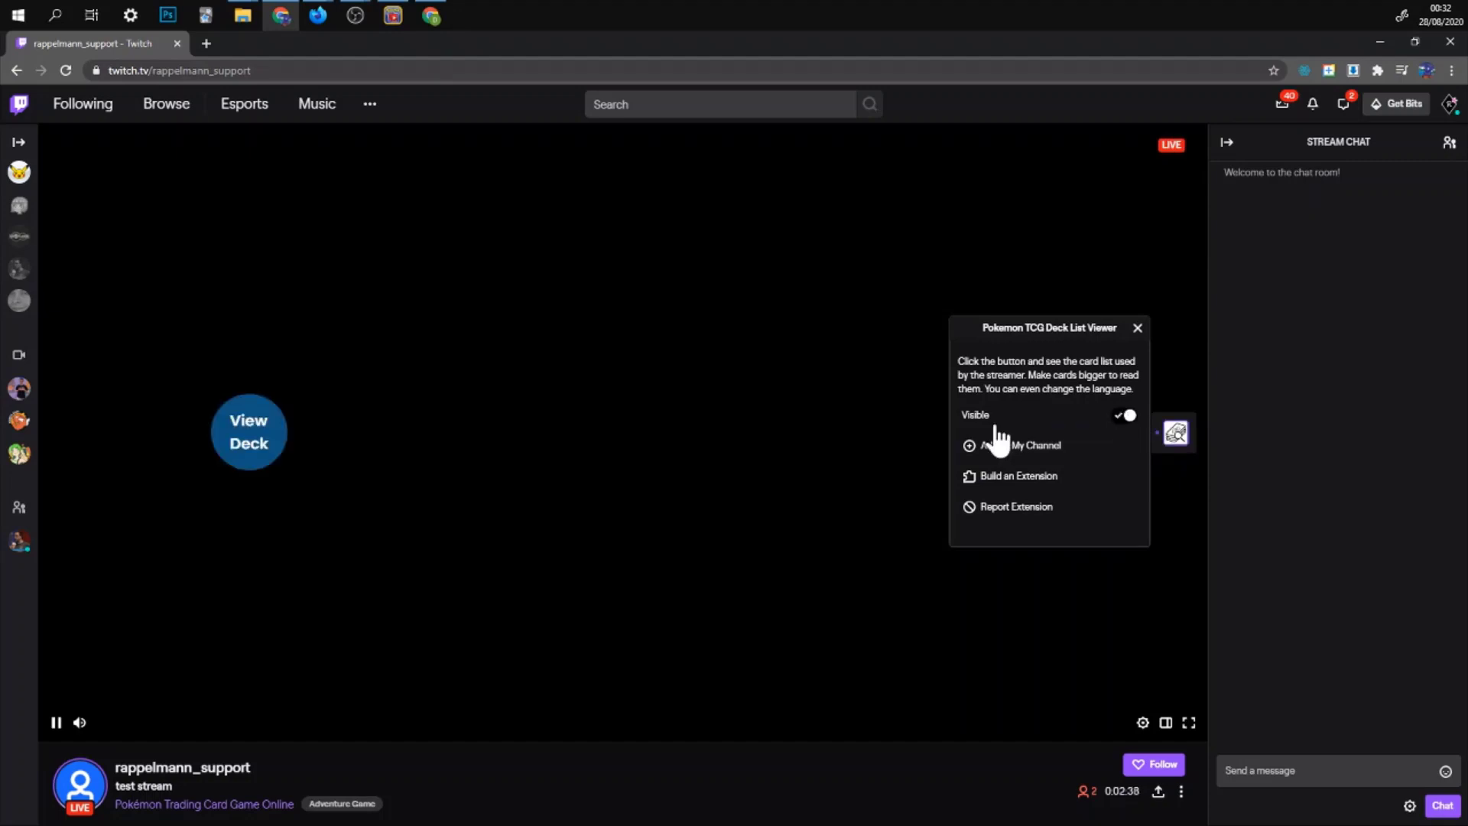
{"action": "left_click", "coordinate": [1138, 329]}
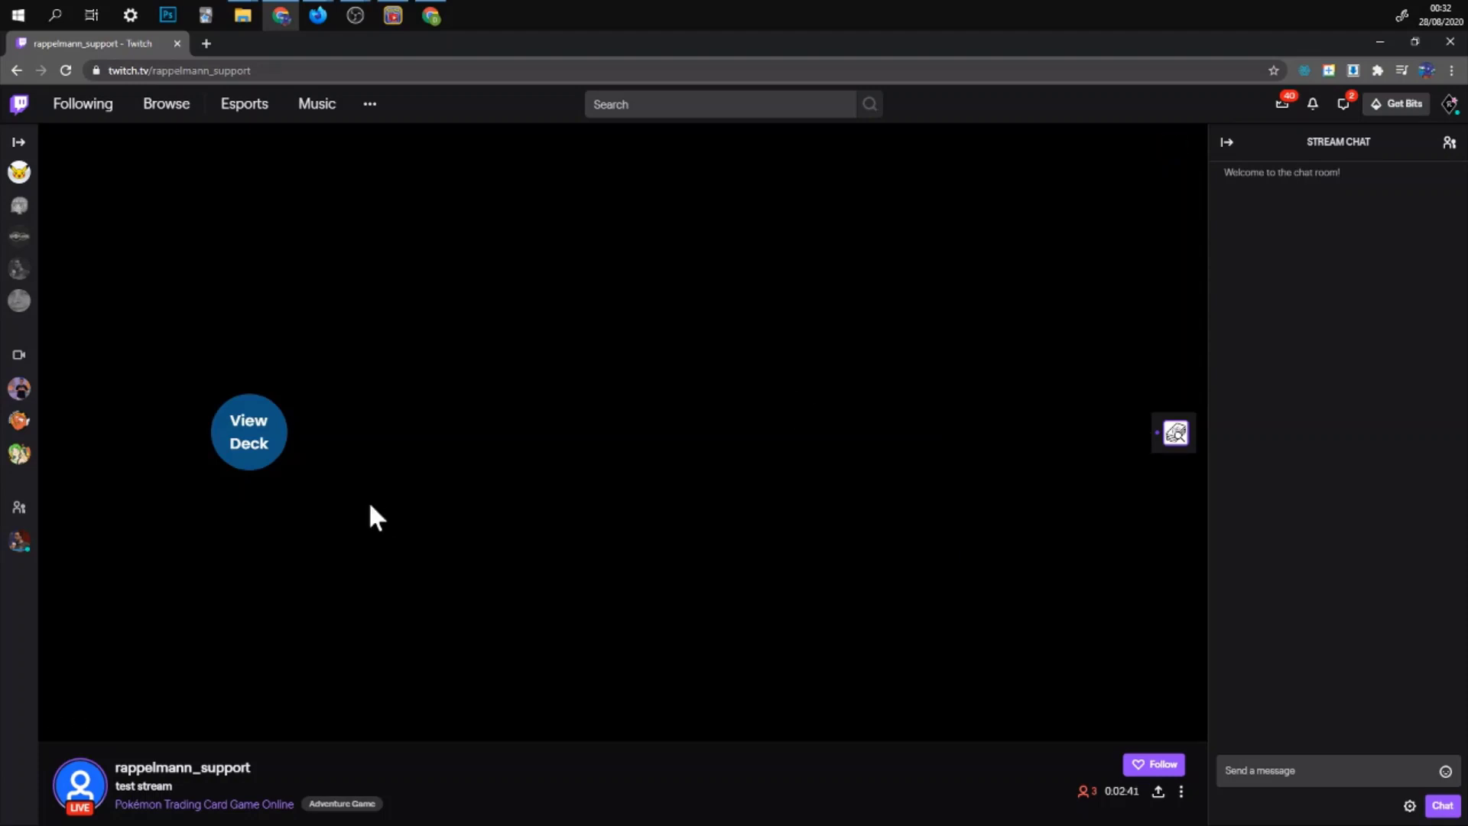
{"action": "left_click_drag", "start_coordinate": [258, 442], "coordinate": [230, 329]}
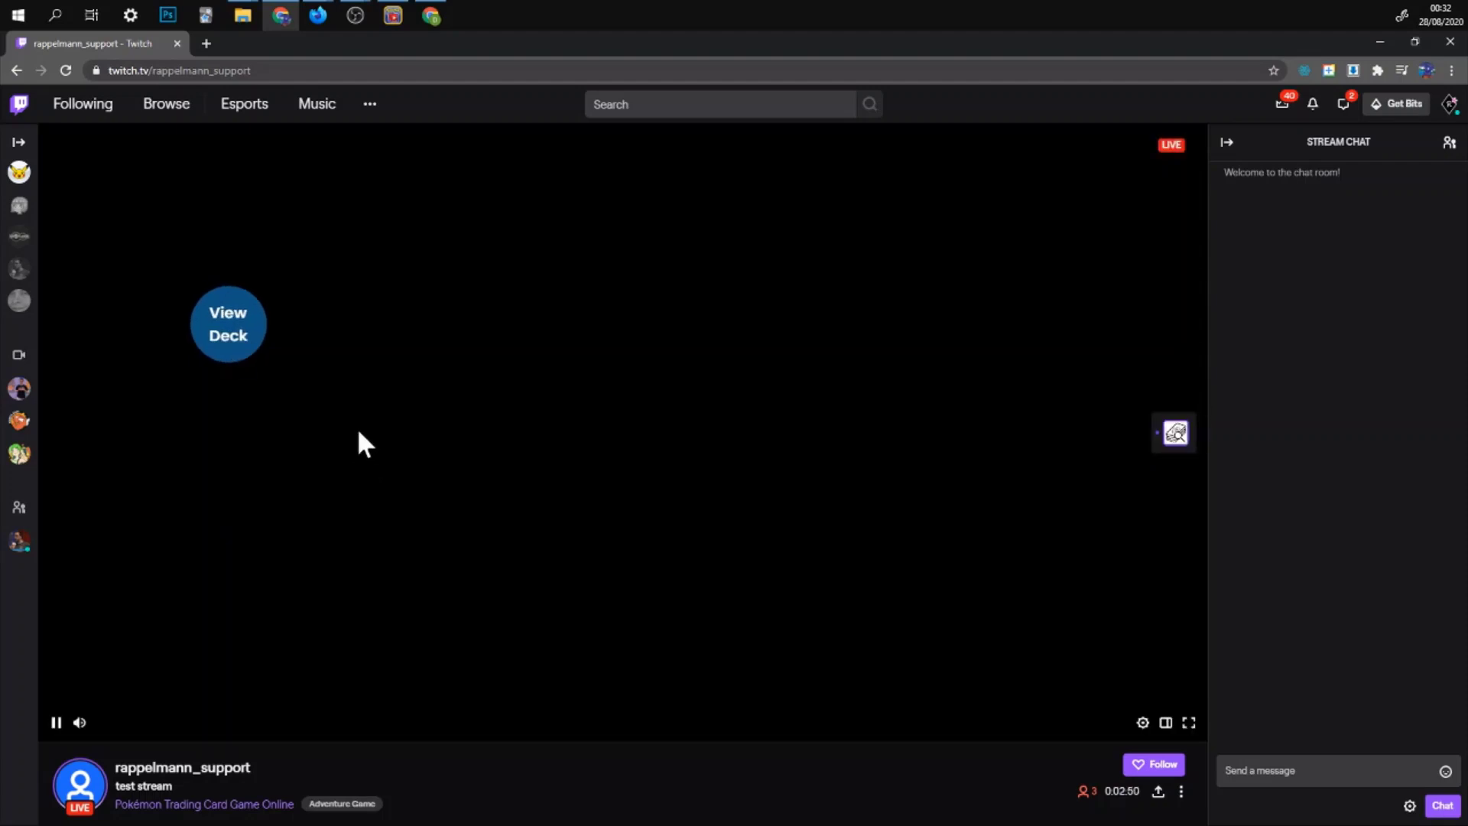
{"action": "left_click", "coordinate": [237, 343]}
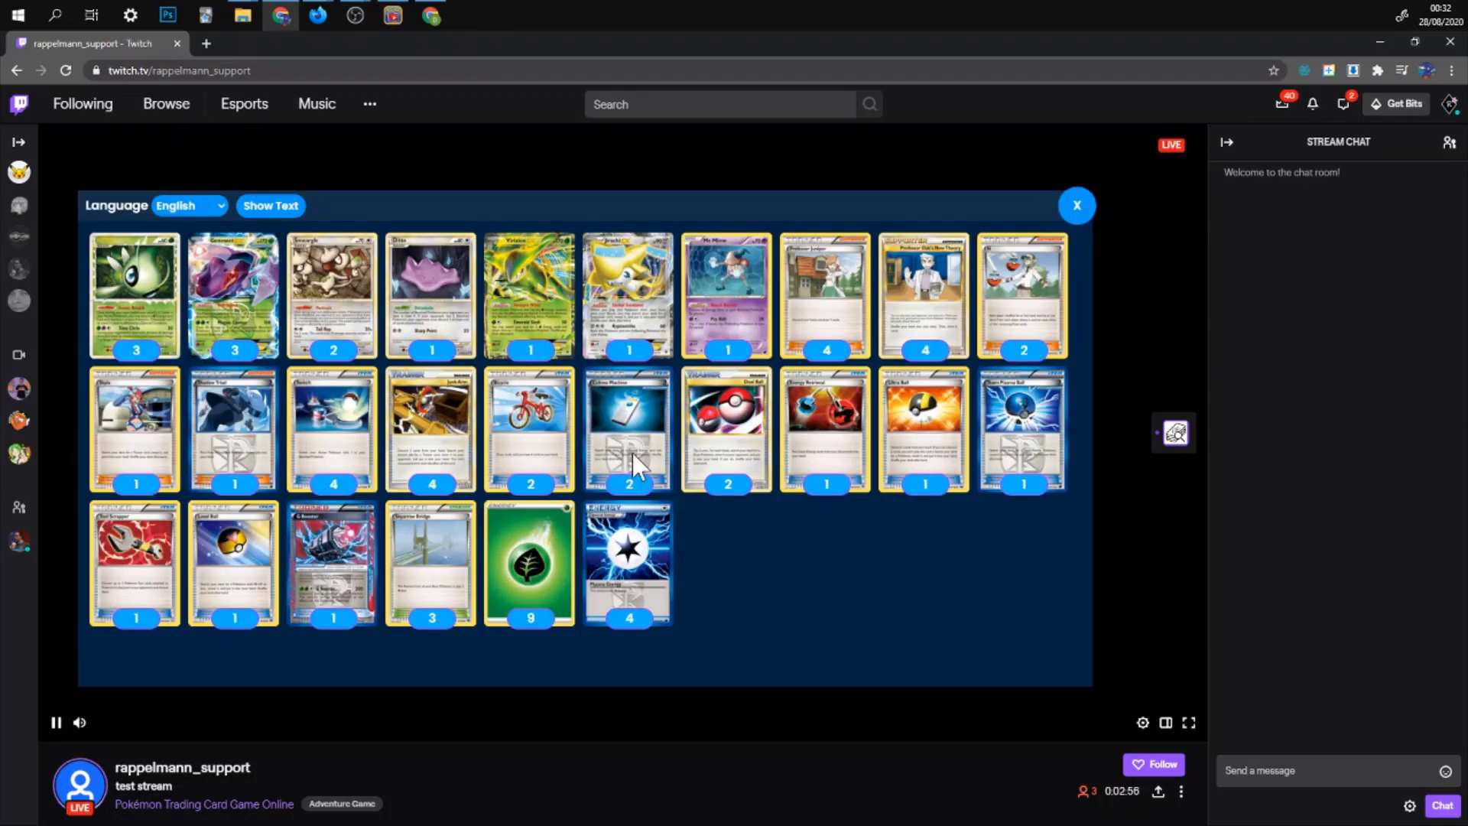
{"action": "left_click", "coordinate": [515, 288]}
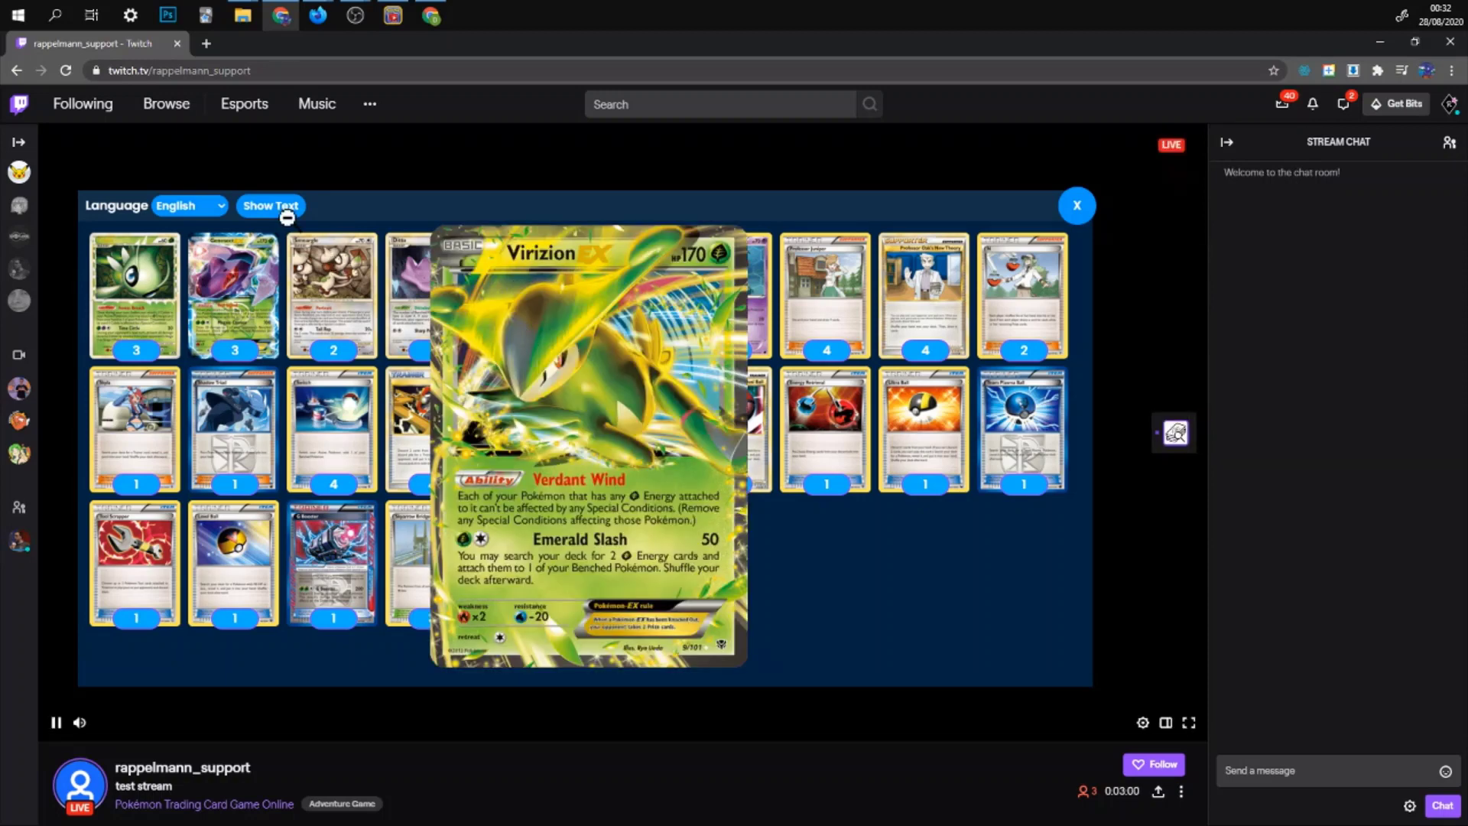
{"action": "left_click", "coordinate": [221, 208]}
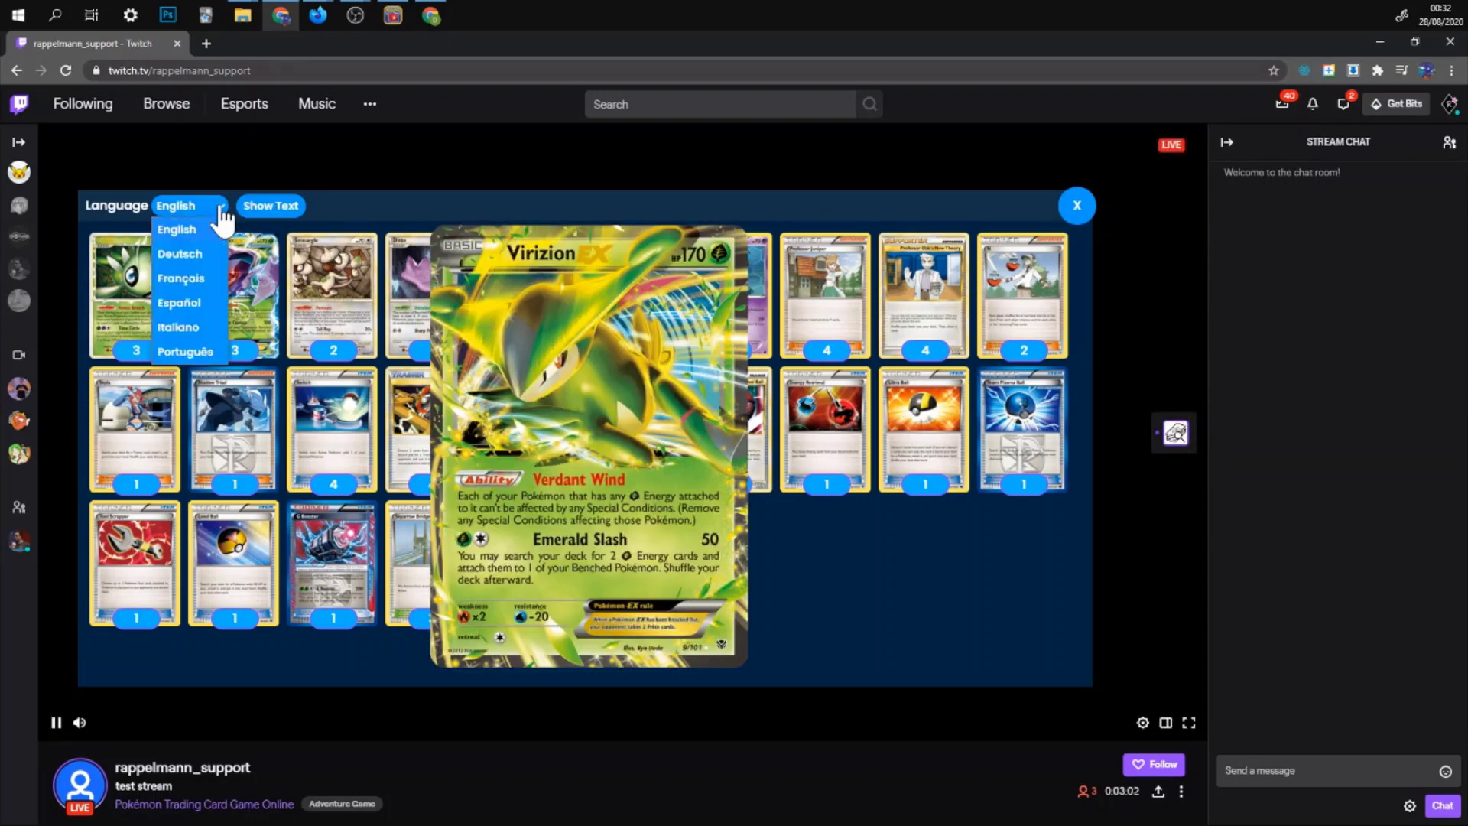
{"action": "left_click", "coordinate": [190, 254]}
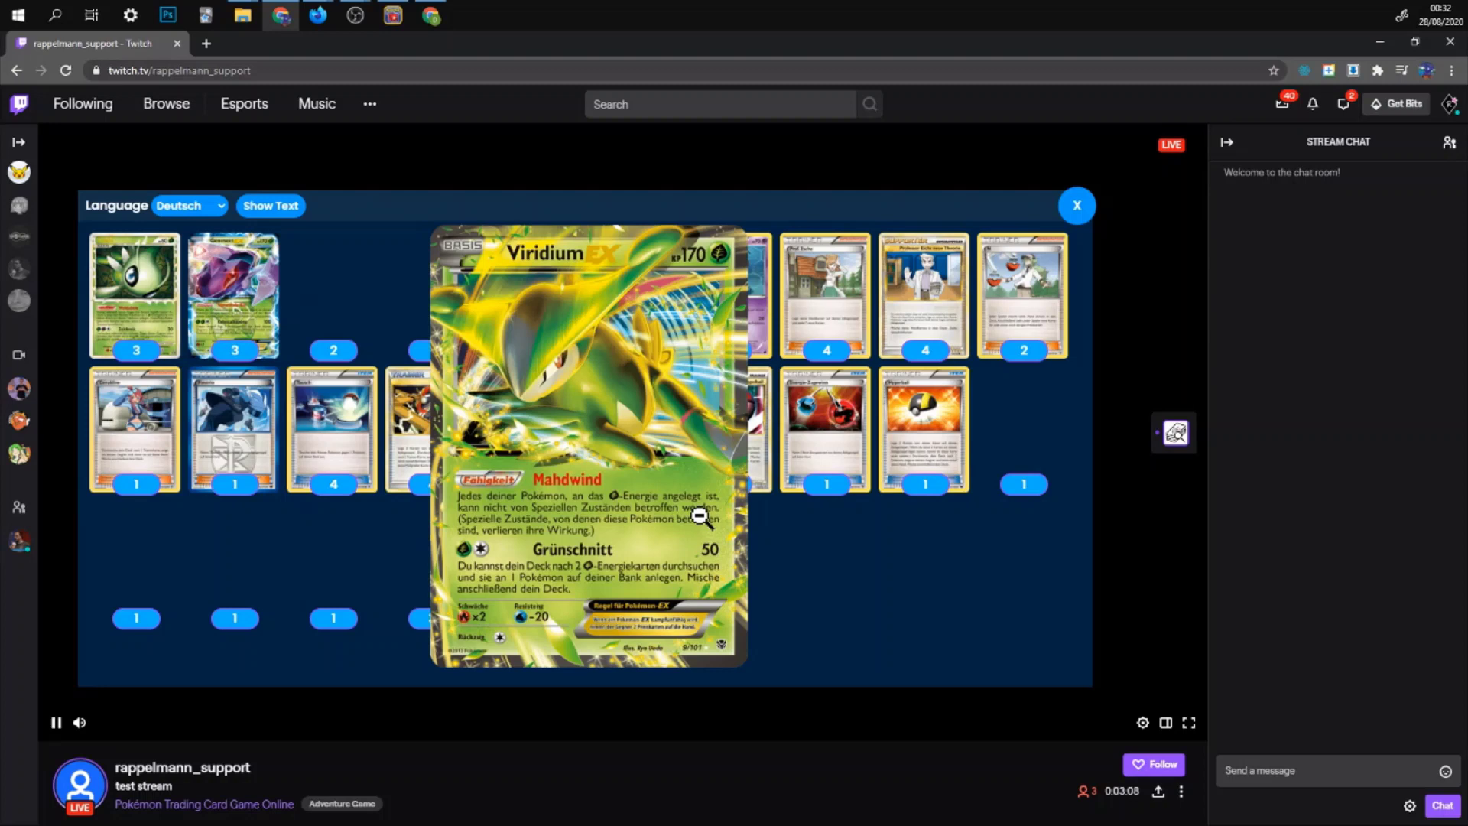
{"action": "left_click", "coordinate": [727, 545]}
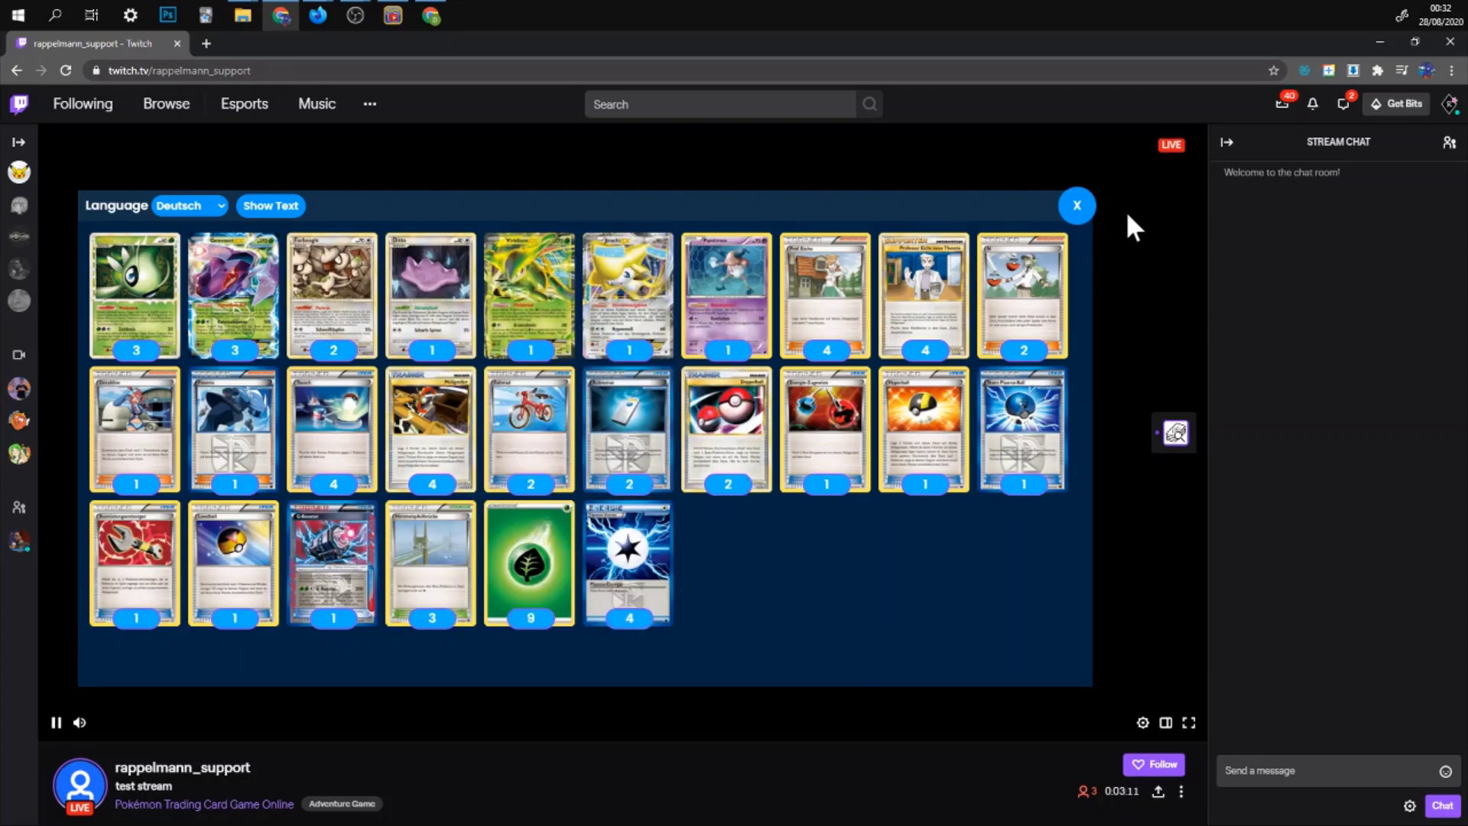
{"action": "left_click", "coordinate": [1076, 206]}
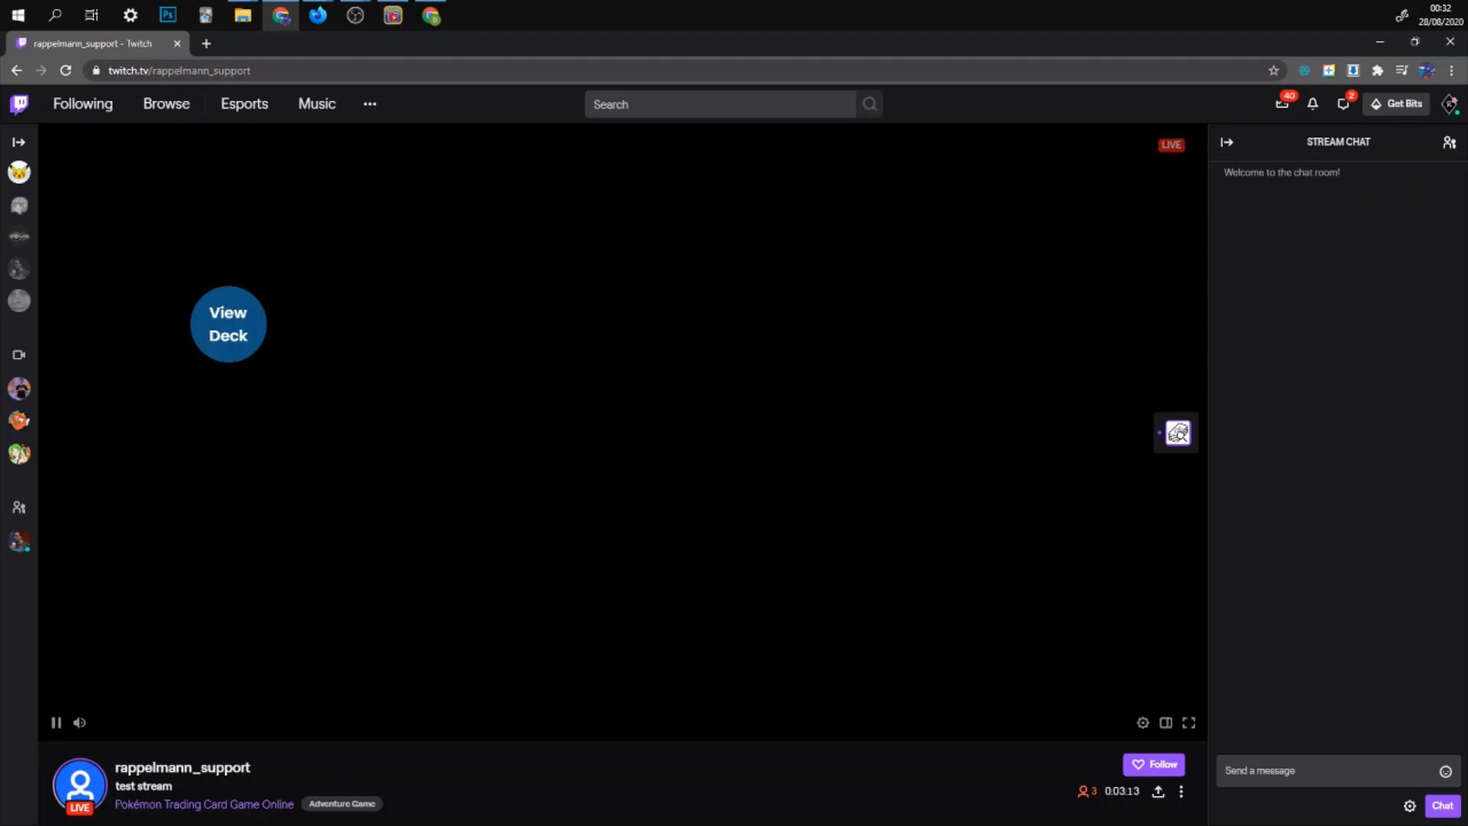
Replace the old deck list with the pasted 60-card list starting 3 Oddish BCR 1, submit it, and return to the live channel.
{"action": "key", "text": "alt+Tab"}
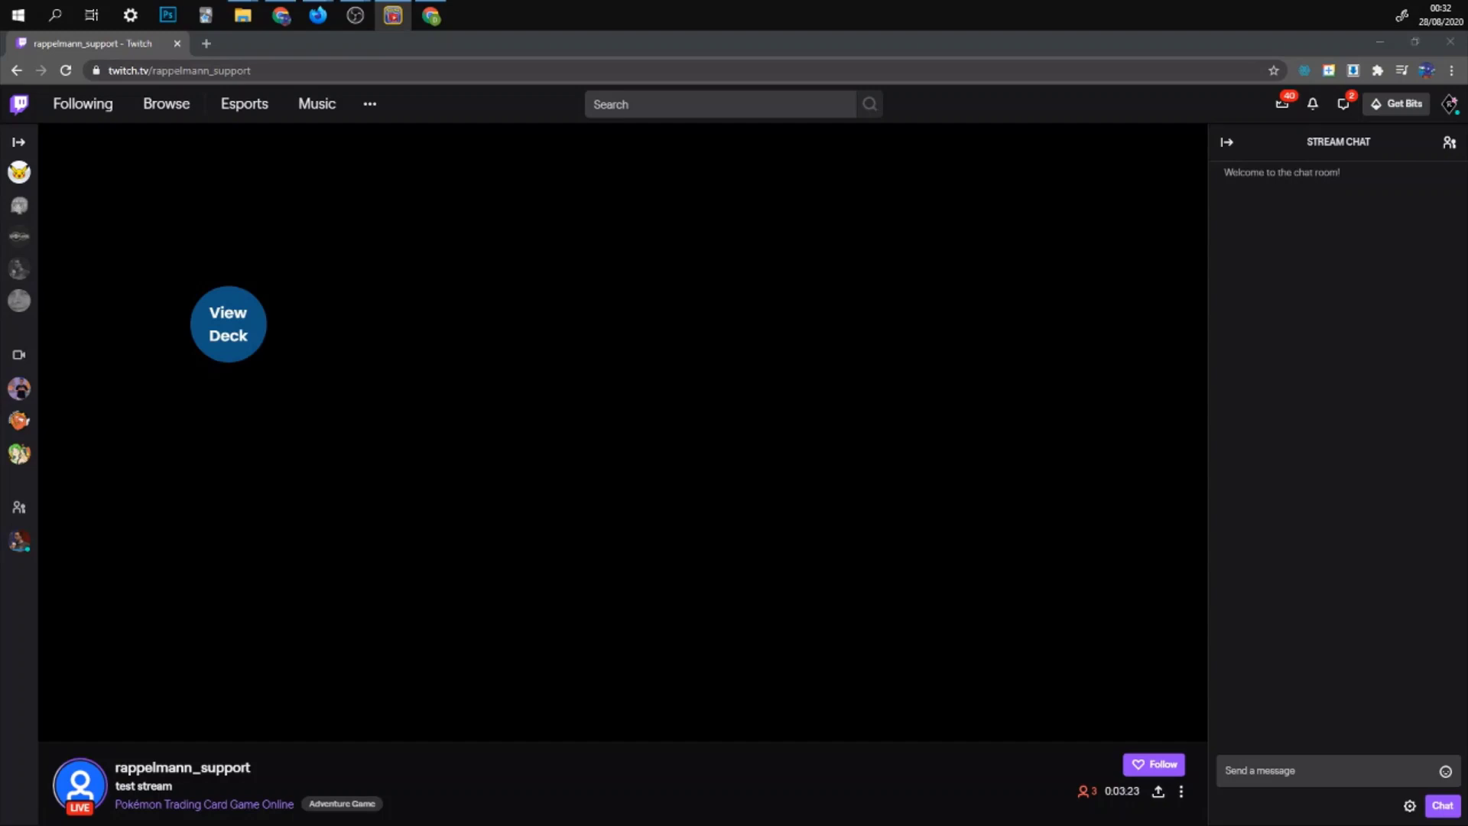
{"action": "mouse_move", "coordinate": [318, 16]}
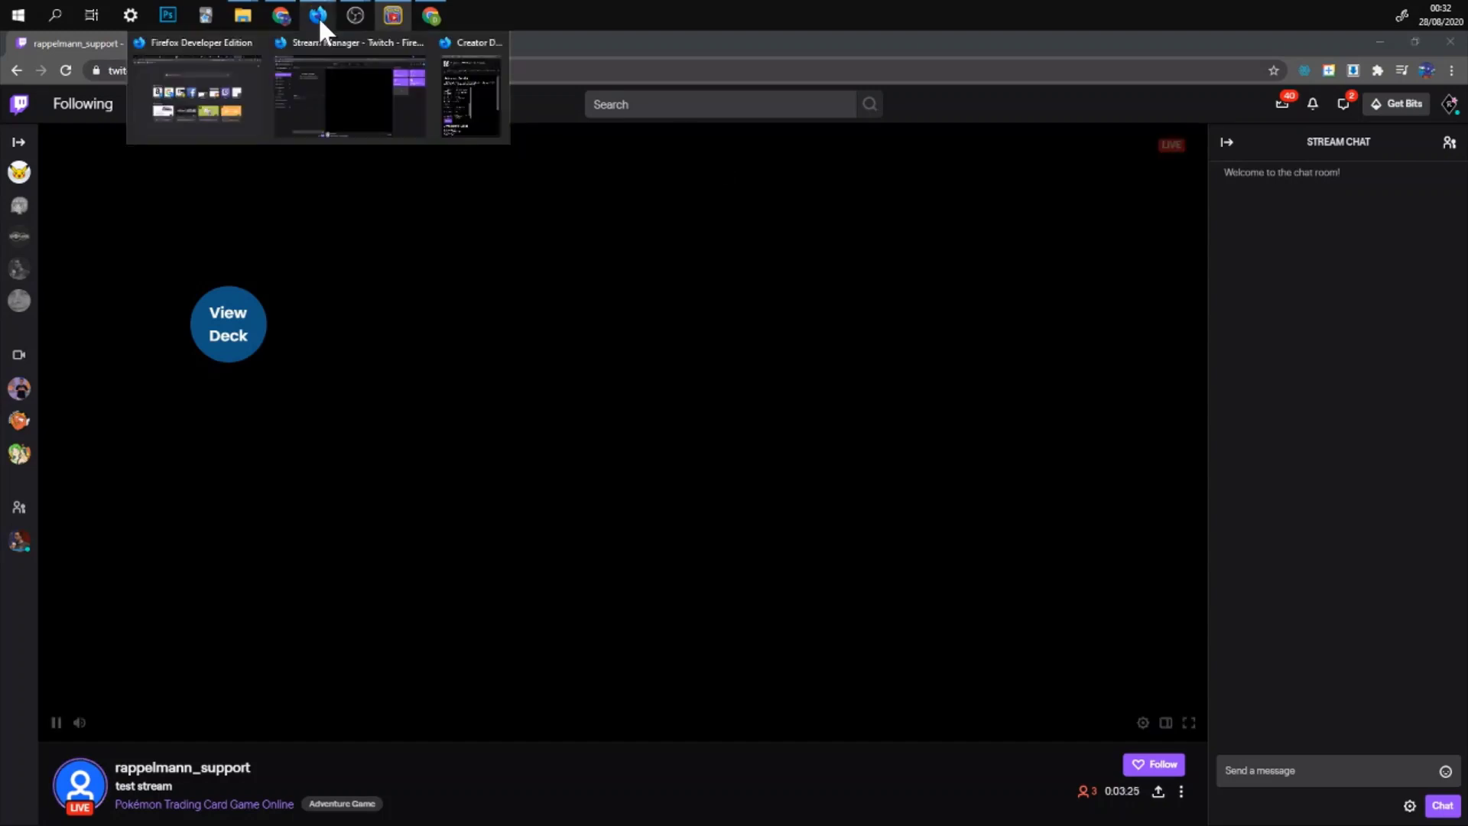
{"action": "left_click", "coordinate": [464, 95]}
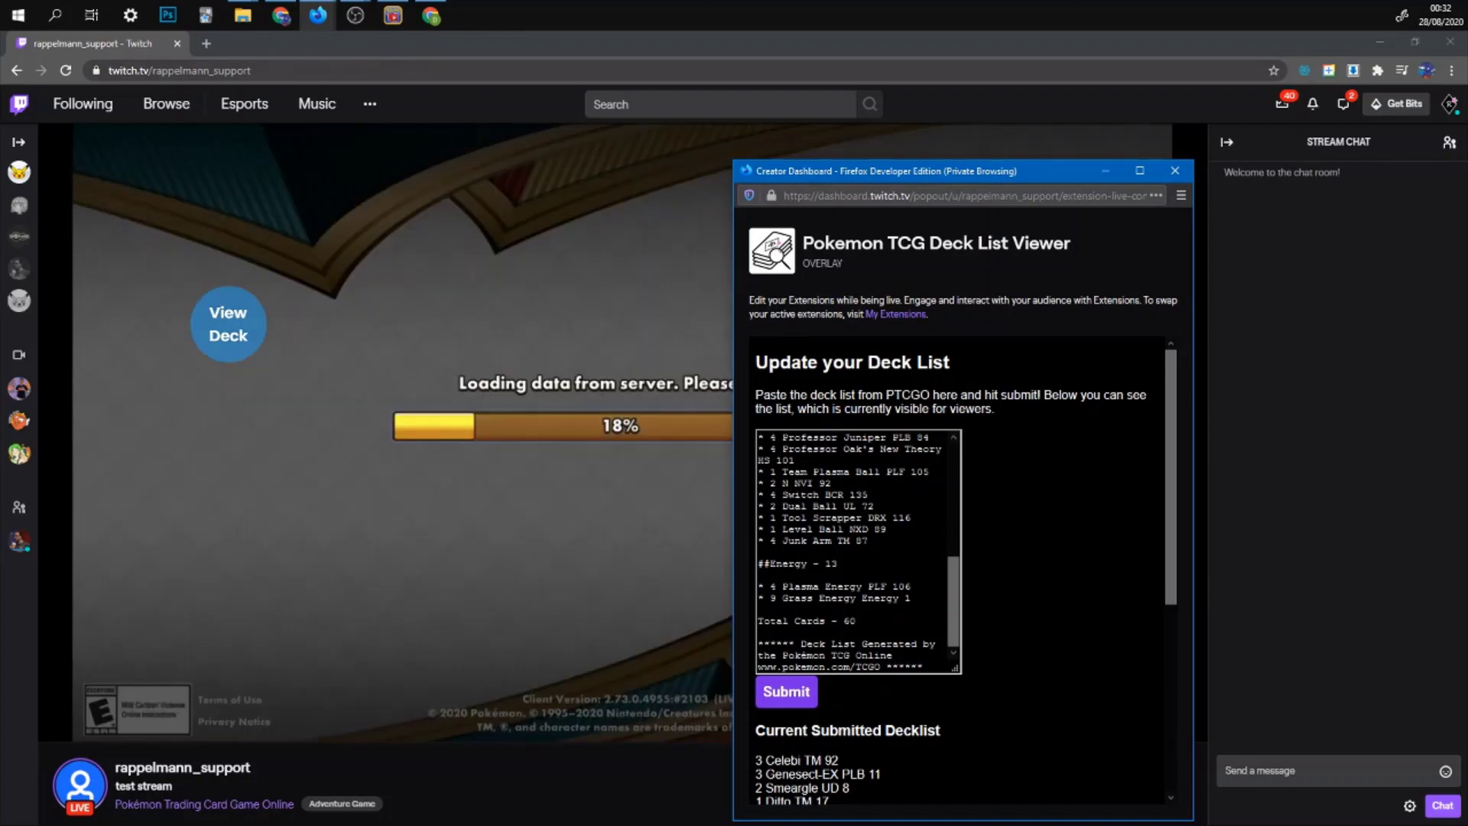
{"action": "key", "text": "ctrl+a"}
{"action": "key", "text": "ctrl+v"}
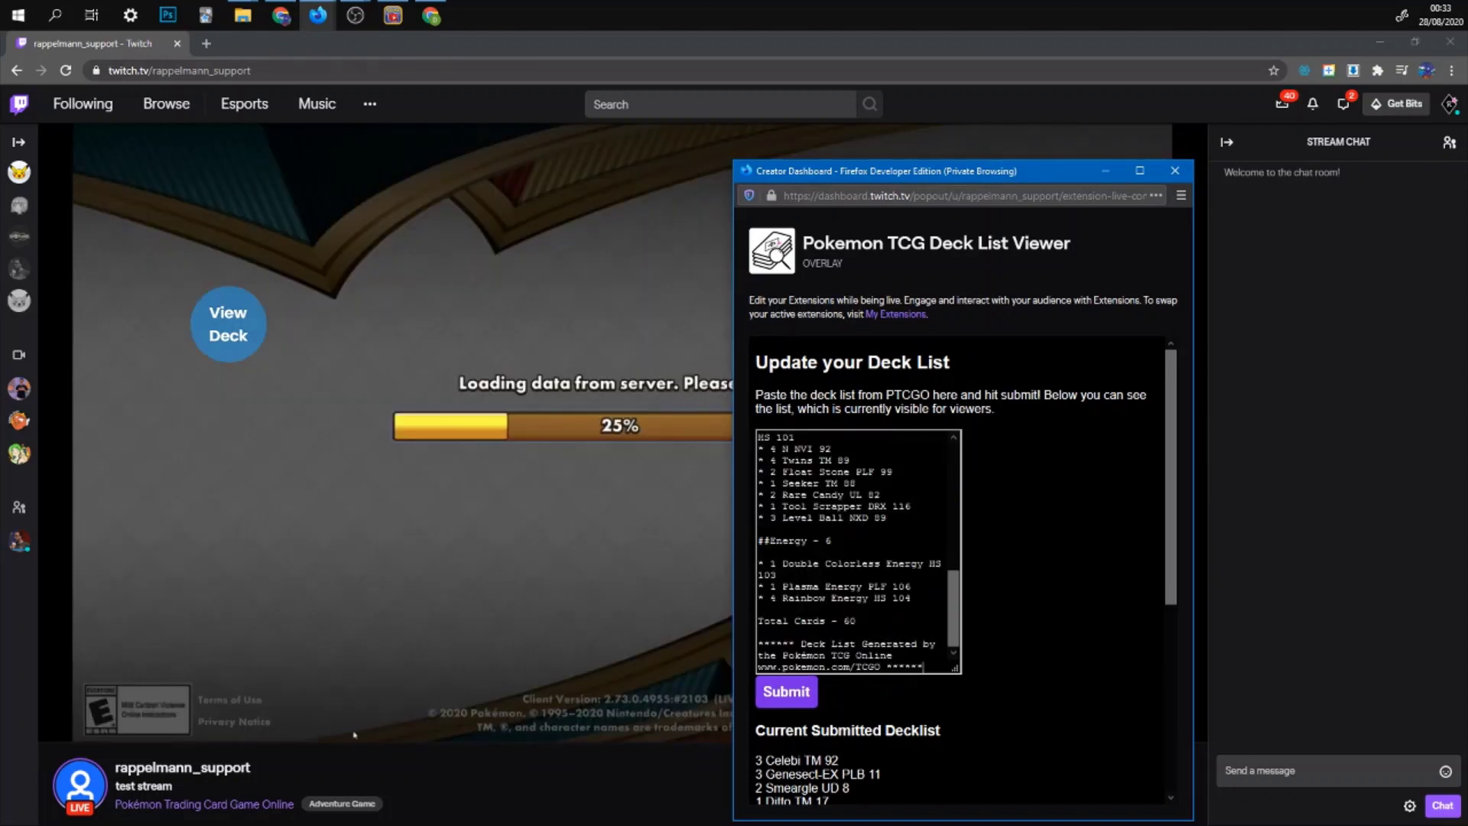
{"action": "left_click", "coordinate": [799, 700]}
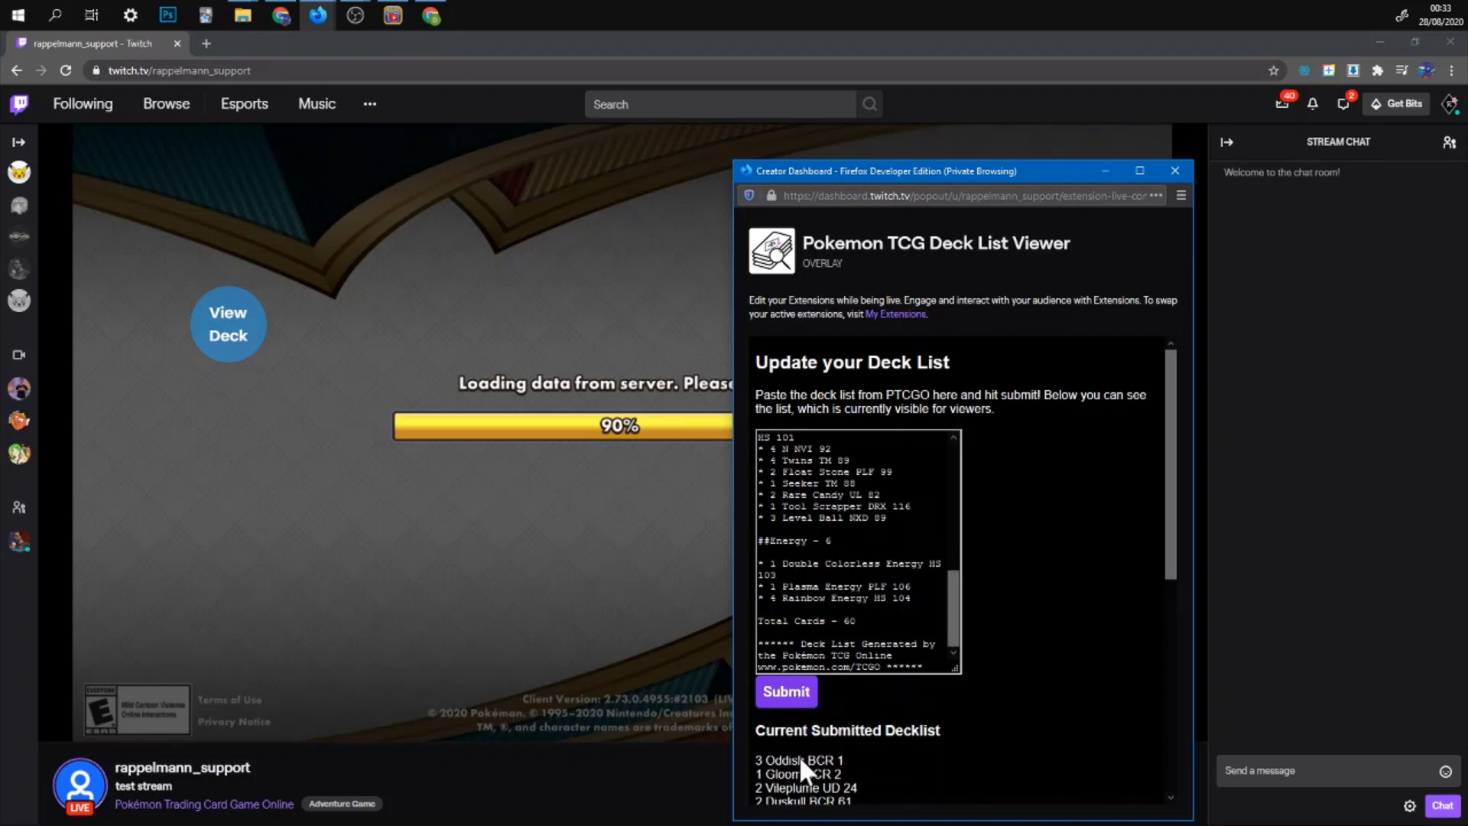
{"action": "left_click", "coordinate": [217, 324]}
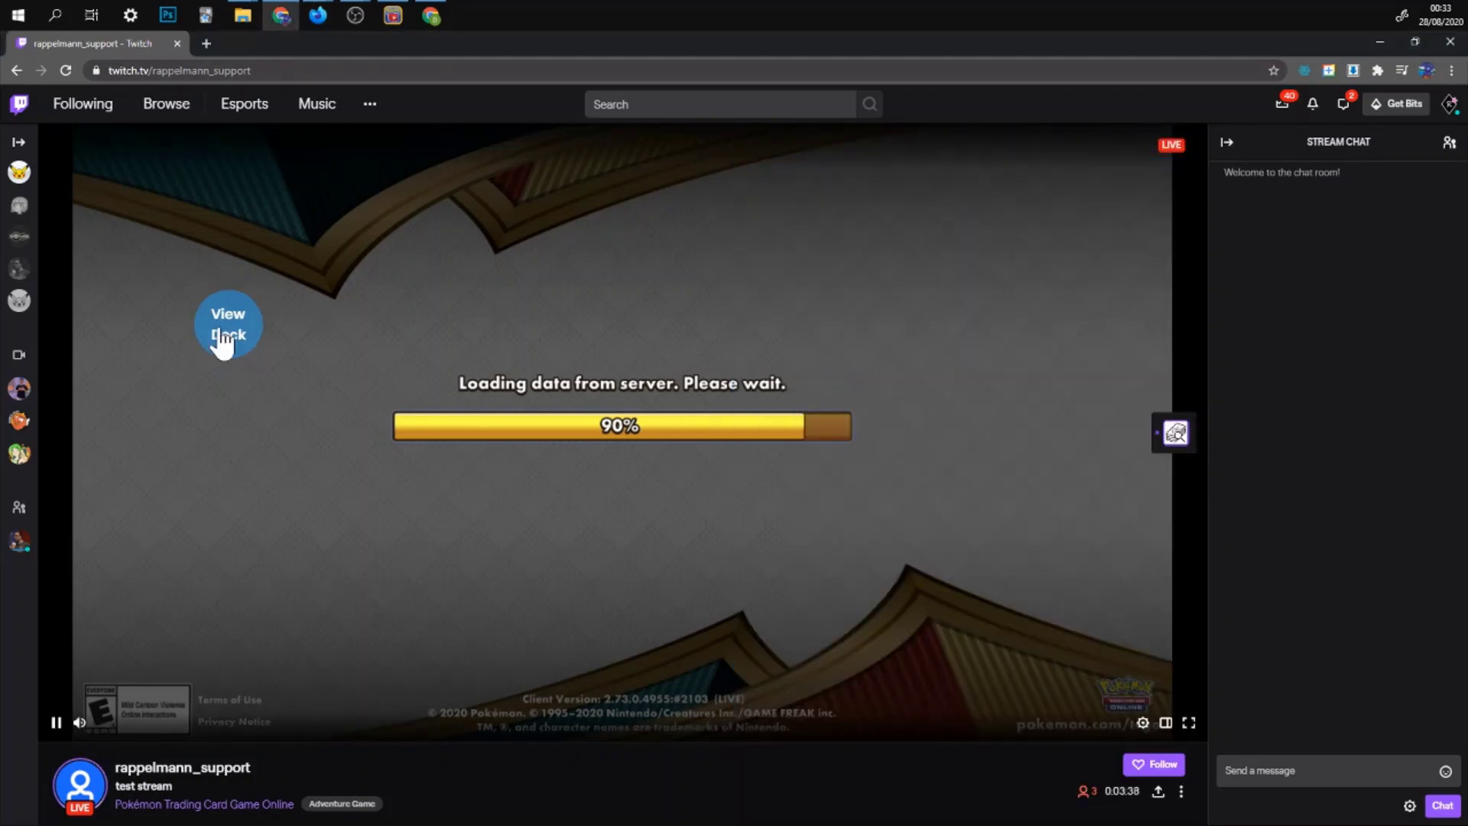